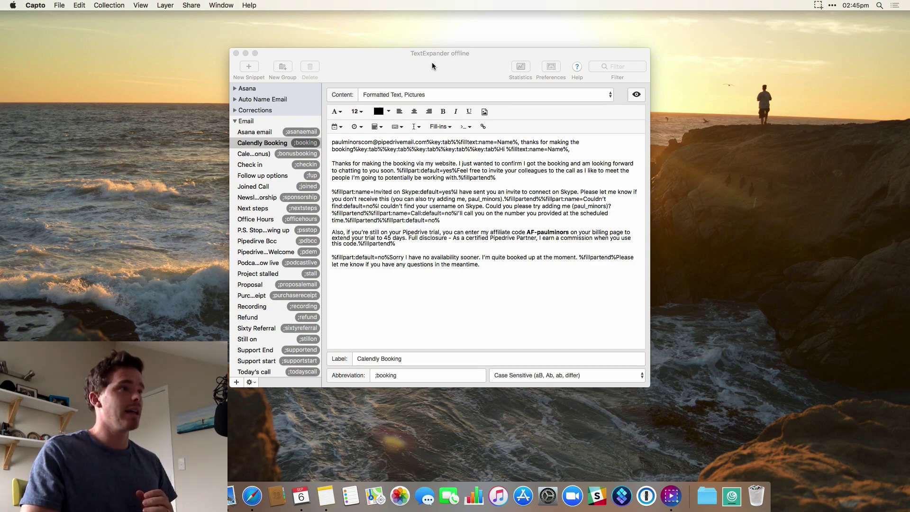
Nudge the snippet window and inspect the ;booking abbreviation.
left_click_drag(431, 62, 415, 71)
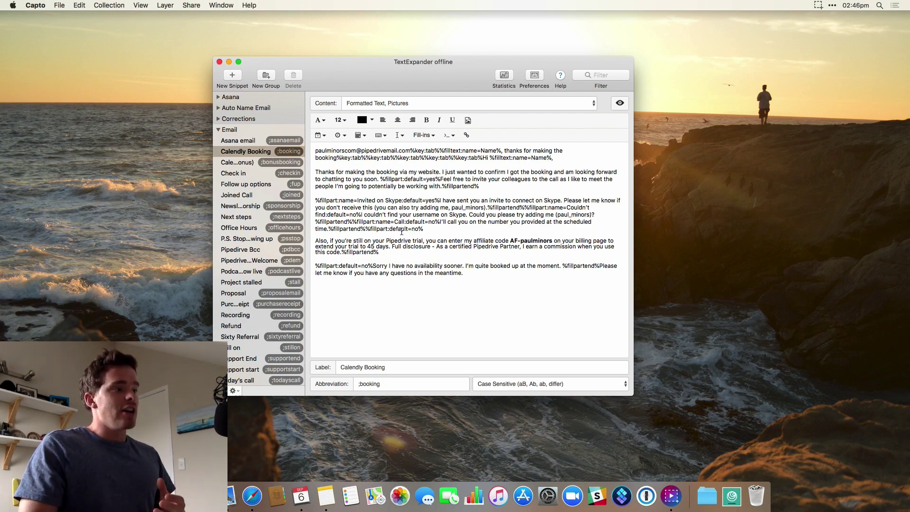
left_click(350, 383)
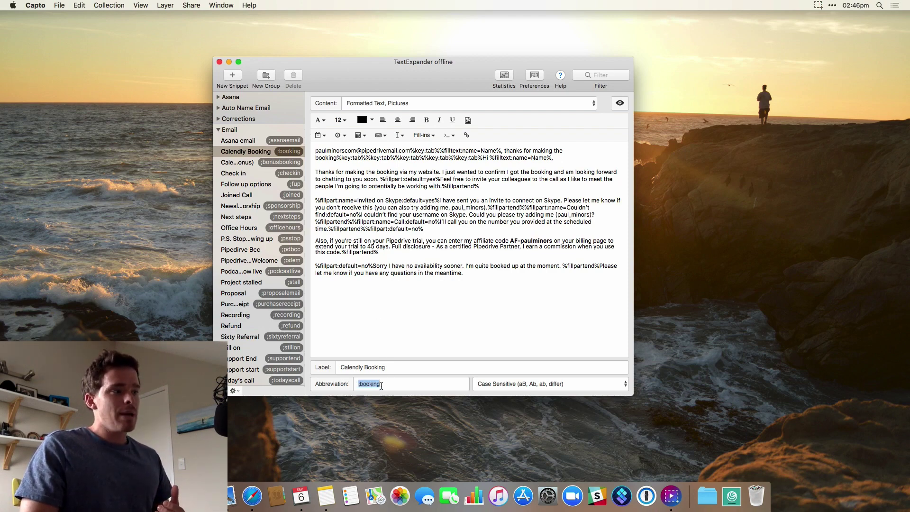
double_click(351, 392)
left_click(398, 337)
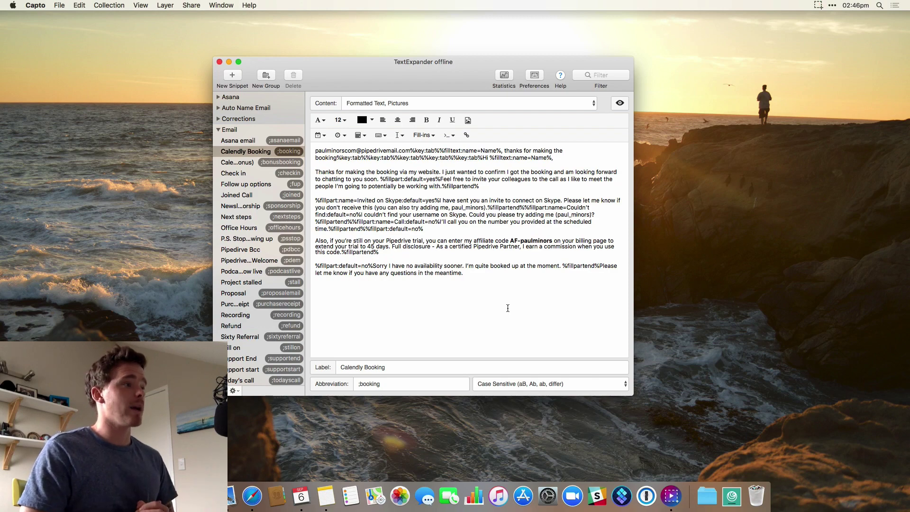
Collapse the Email group, expand Links and view the Calendly (1hr) snippet.
left_click(224, 129)
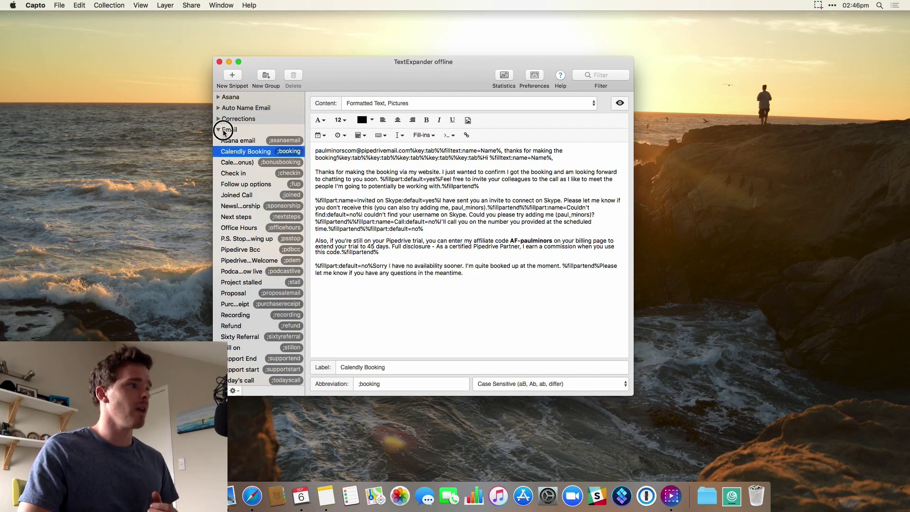
left_click(218, 130)
left_click(232, 141)
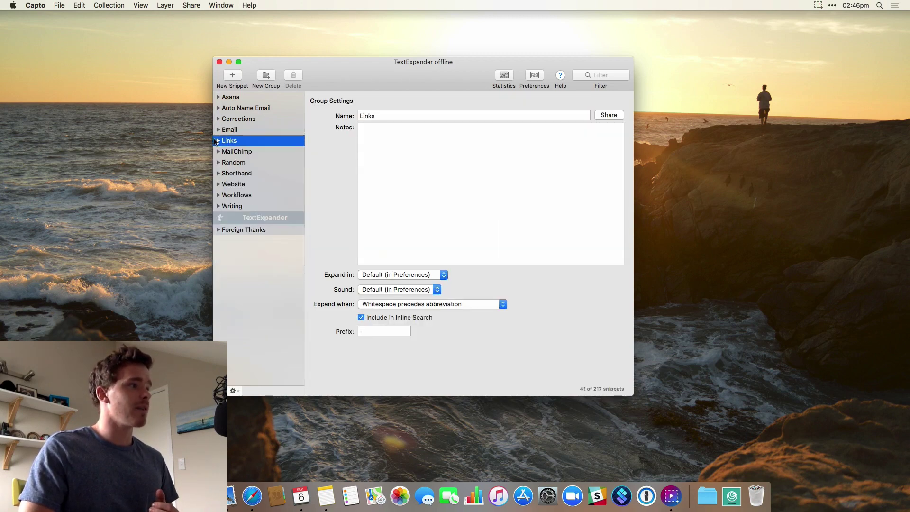
left_click(218, 141)
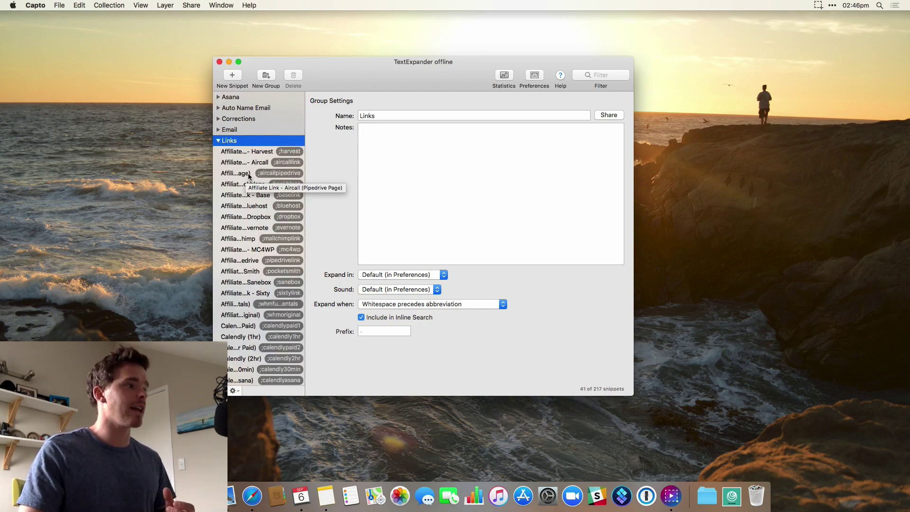
scroll(248, 176, "down", 5)
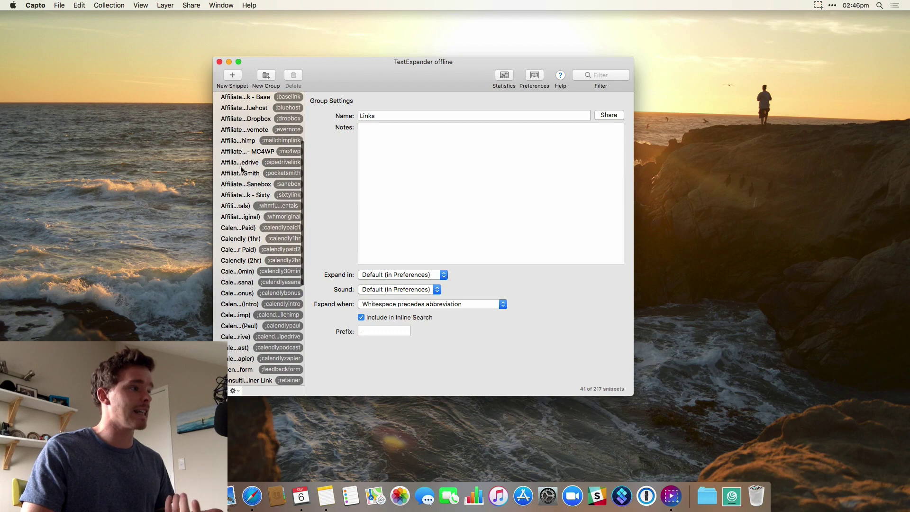
left_click(240, 239)
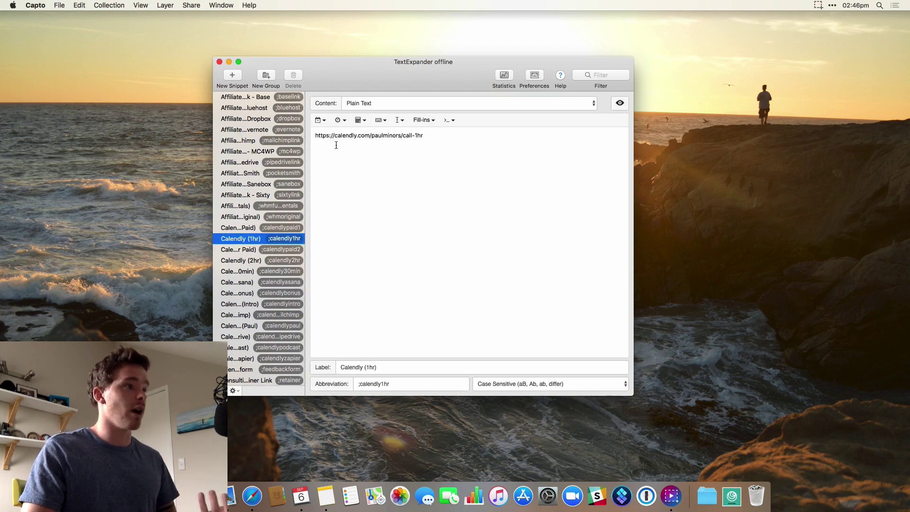
View the Link - 7-Day Productivity Plan snippet, then collapse the Links group.
scroll(272, 255, "down", 3)
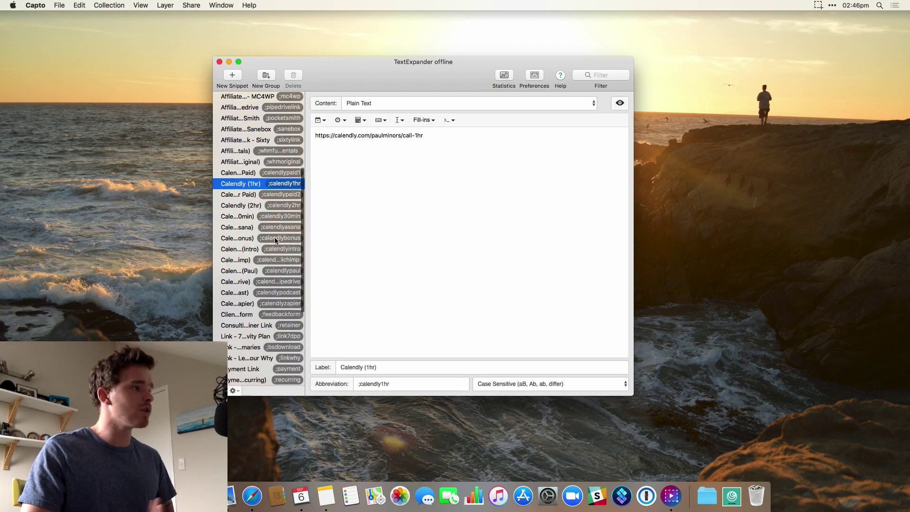
scroll(276, 240, "down", 5)
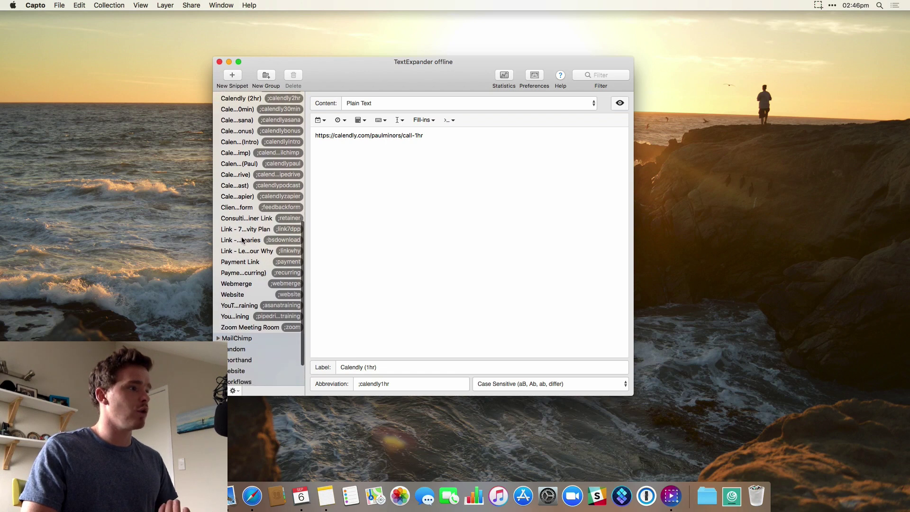
left_click(240, 229)
scroll(254, 240, "down", 1)
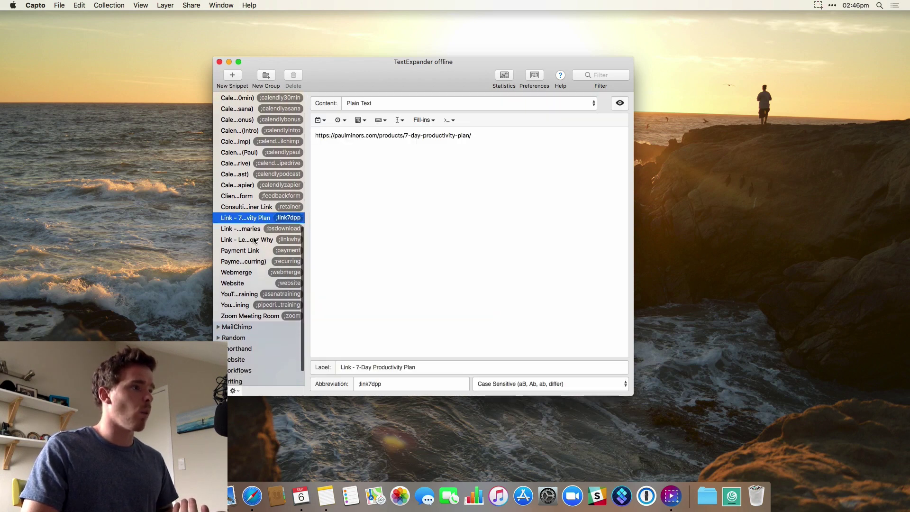
scroll(254, 240, "down", 2)
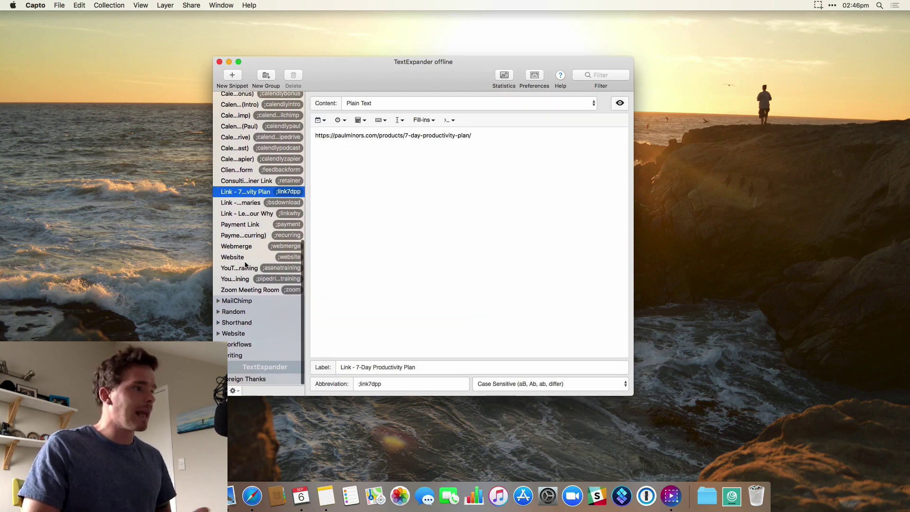
scroll(246, 265, "up", 7)
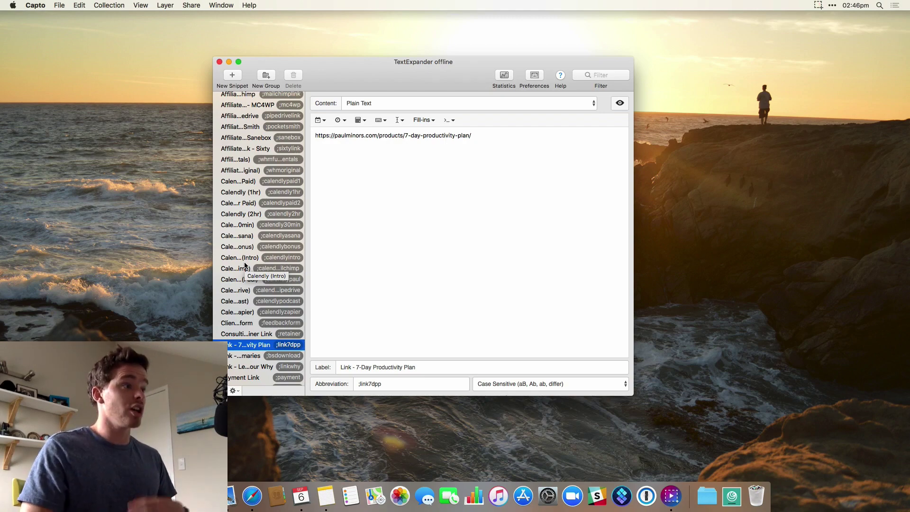
scroll(237, 237, "up", 10)
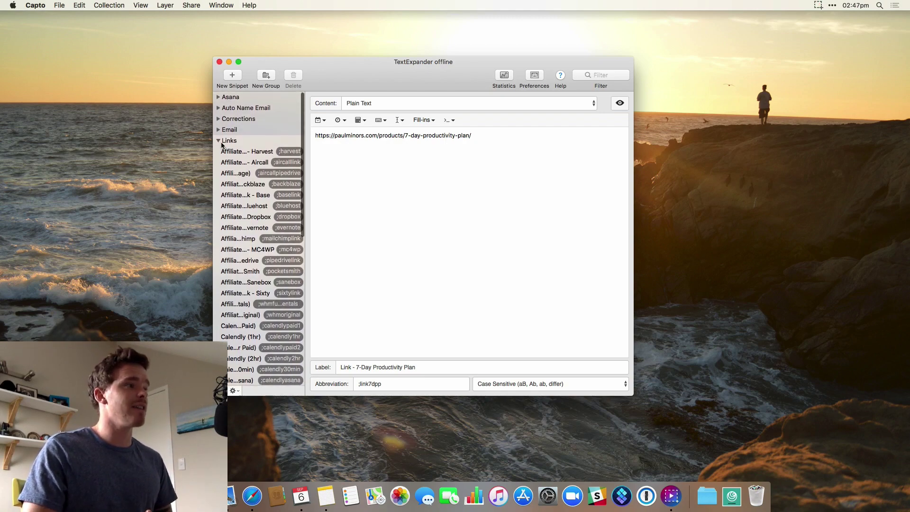
left_click(218, 141)
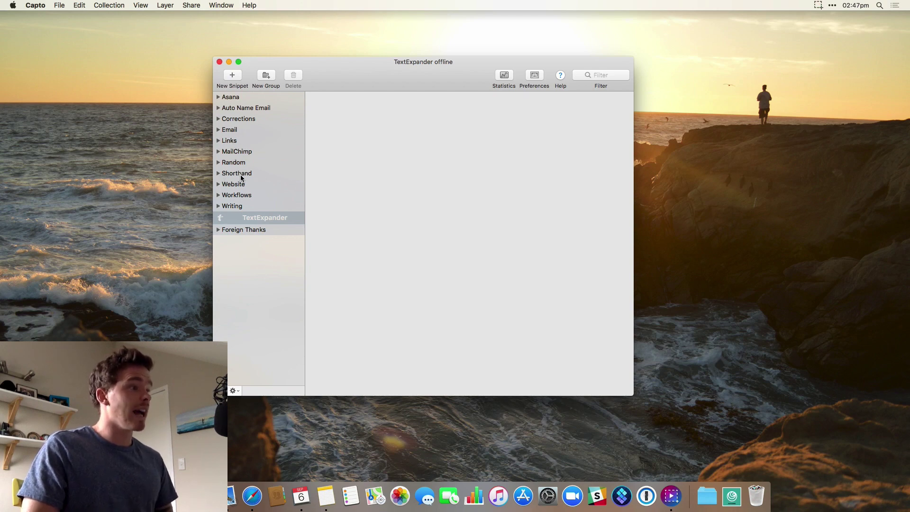
Expand Shorthand, view Anything else, Meantime and Patience, then collapse the group.
left_click(218, 173)
left_click(243, 196)
left_click(244, 207)
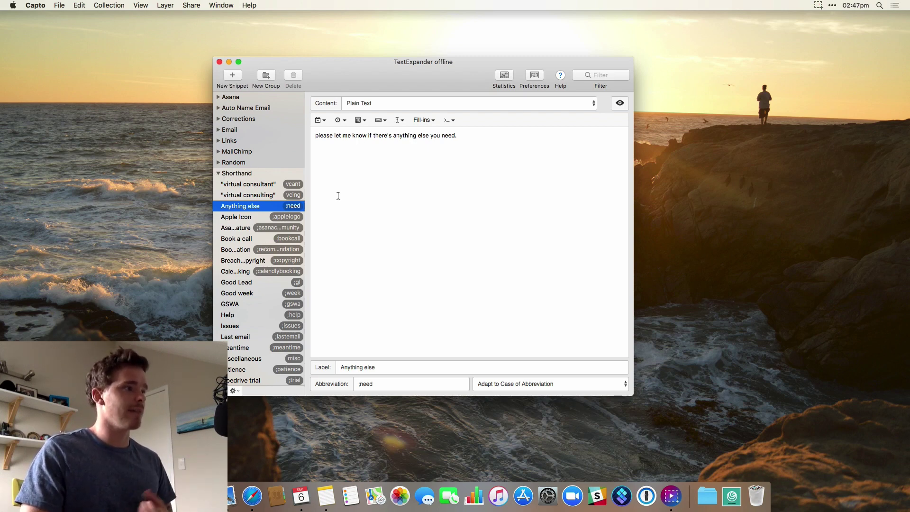
scroll(237, 285, "down", 3)
scroll(238, 285, "down", 3)
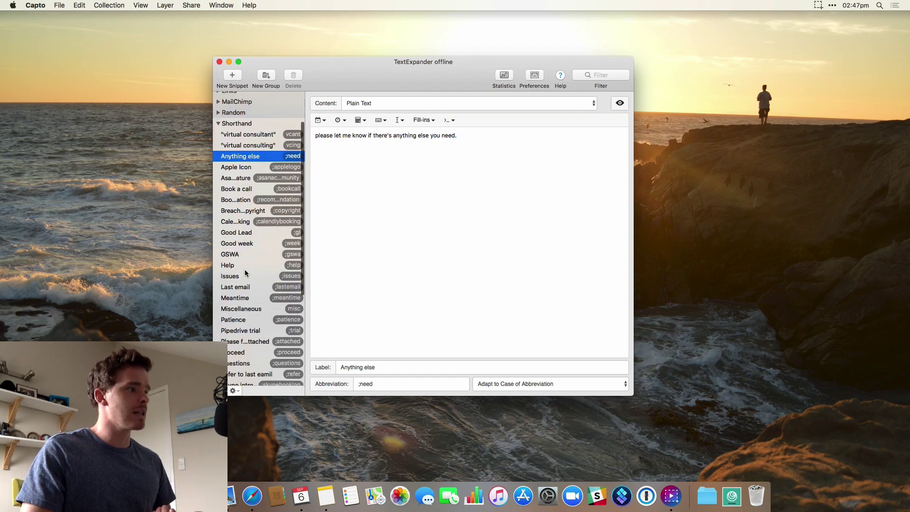
left_click(241, 282)
scroll(261, 296, "down", 1)
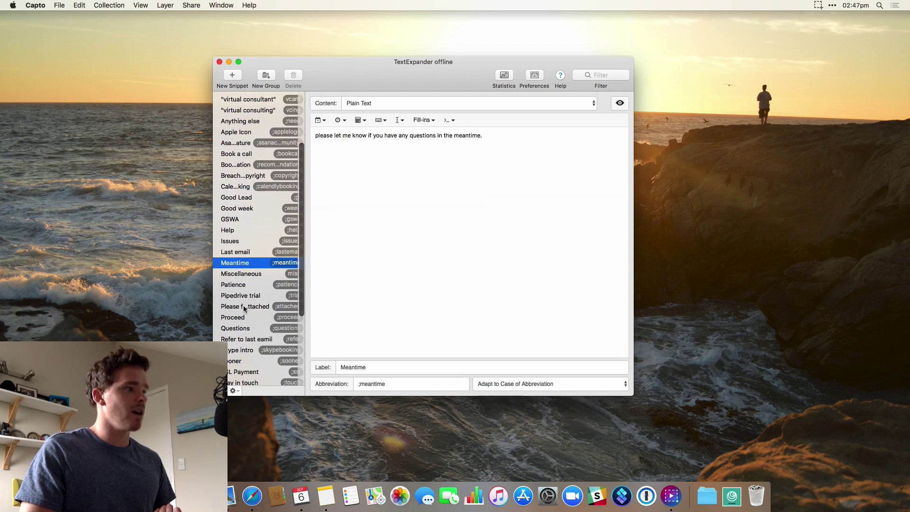
left_click(241, 286)
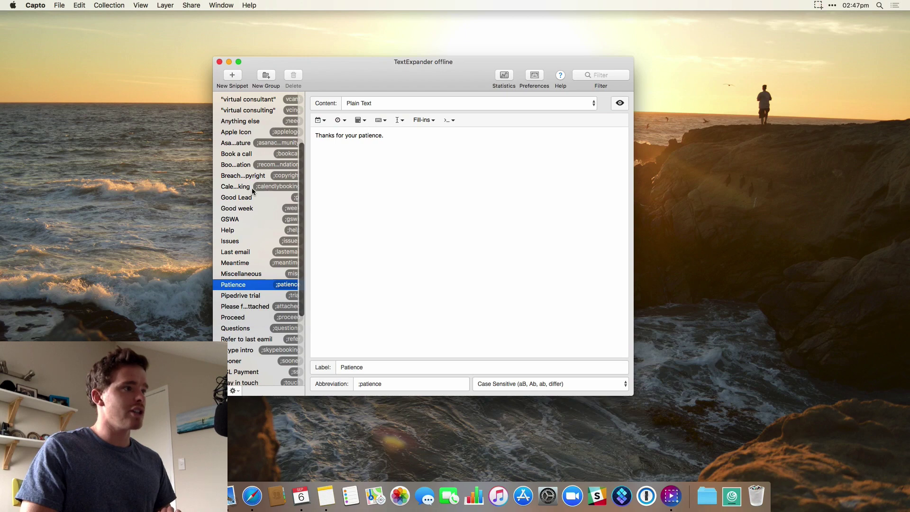
scroll(253, 166, "up", 2)
scroll(254, 132, "up", 3)
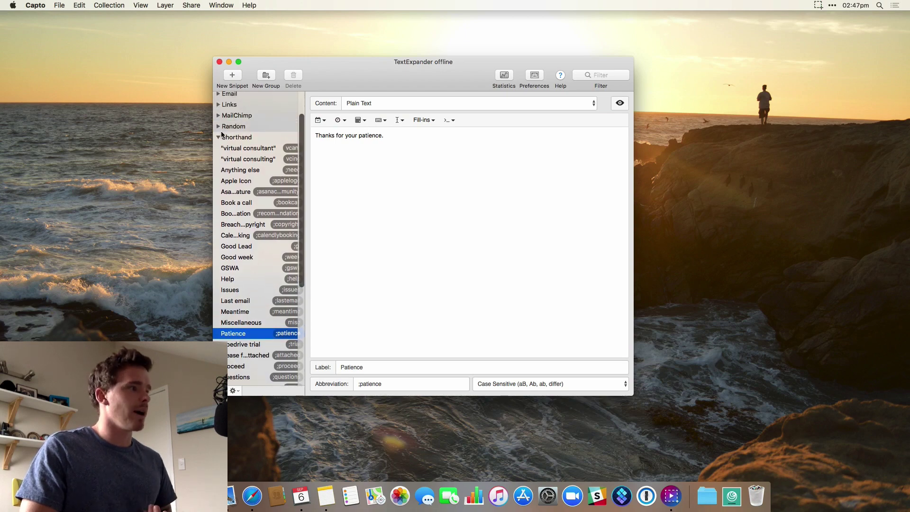
double_click(230, 116)
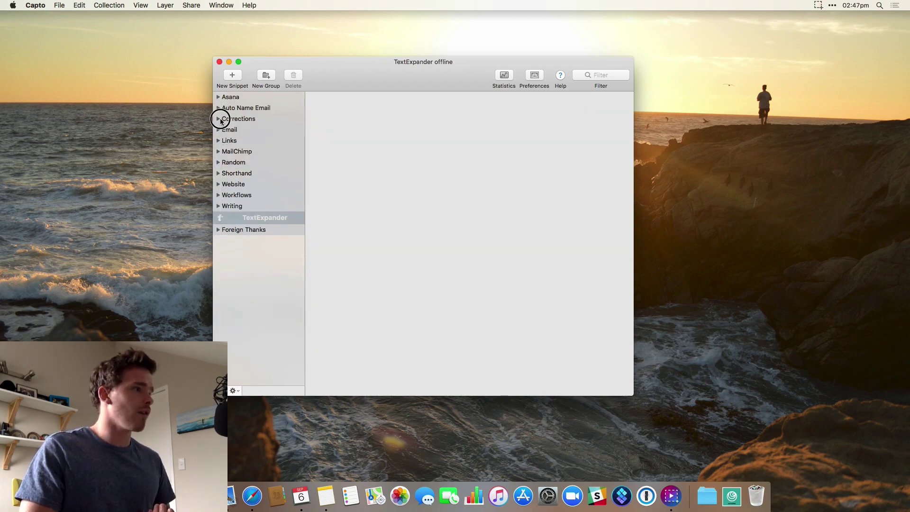
Expand Corrections, review the doesn't and 'fromt he' snippets, then collapse the group.
left_click(218, 118)
left_click(234, 130)
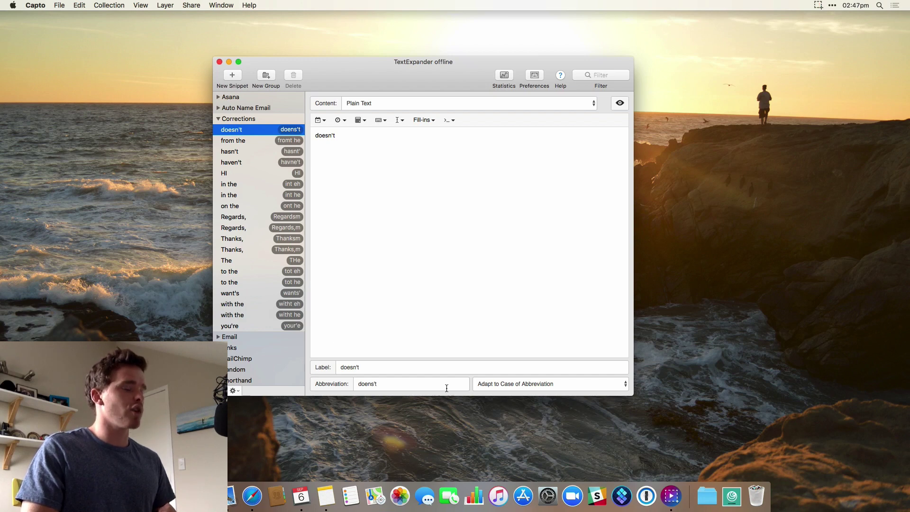
left_click_drag(339, 136, 296, 125)
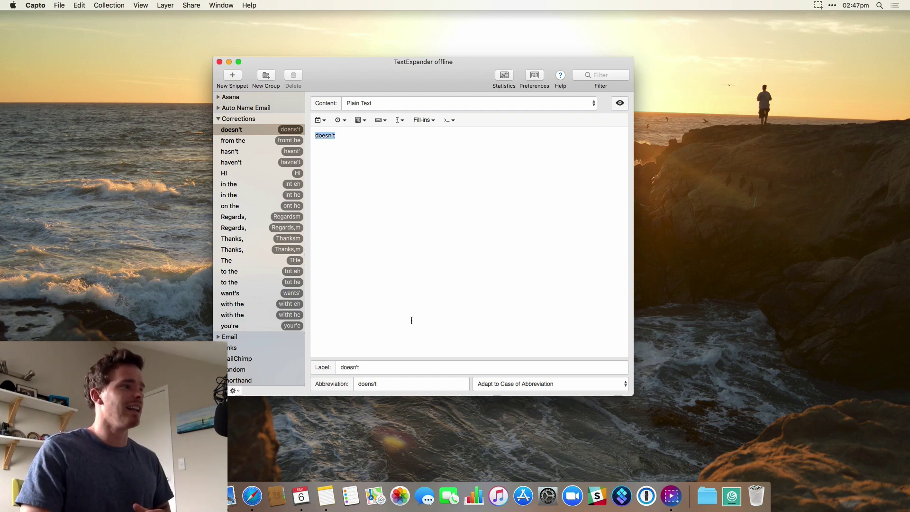
left_click(248, 138)
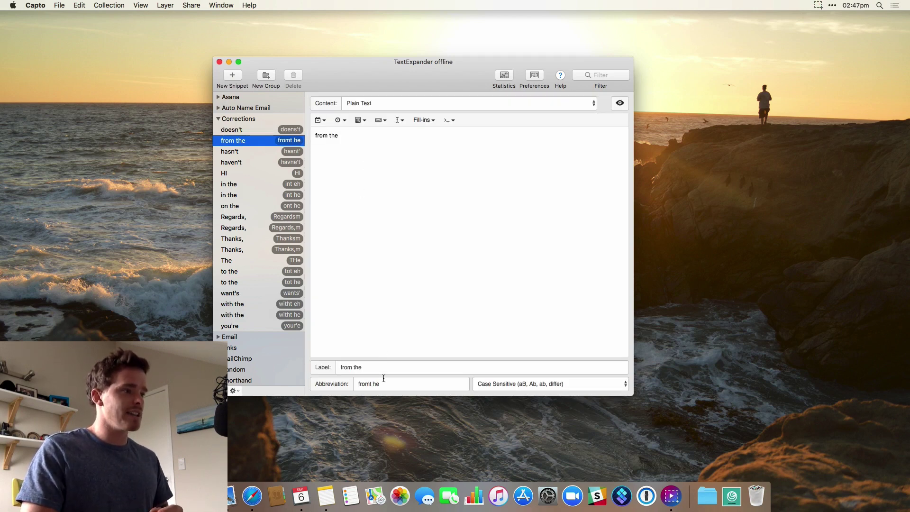
left_click(350, 381)
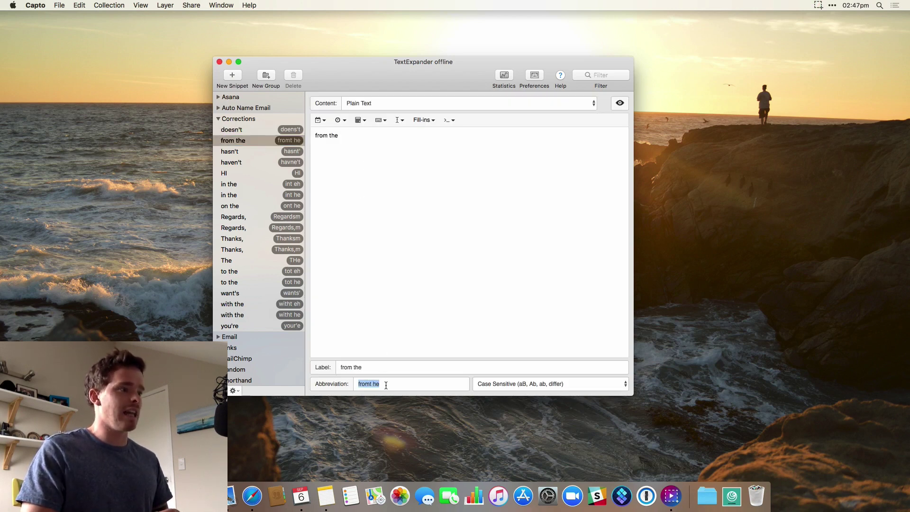
left_click(397, 333)
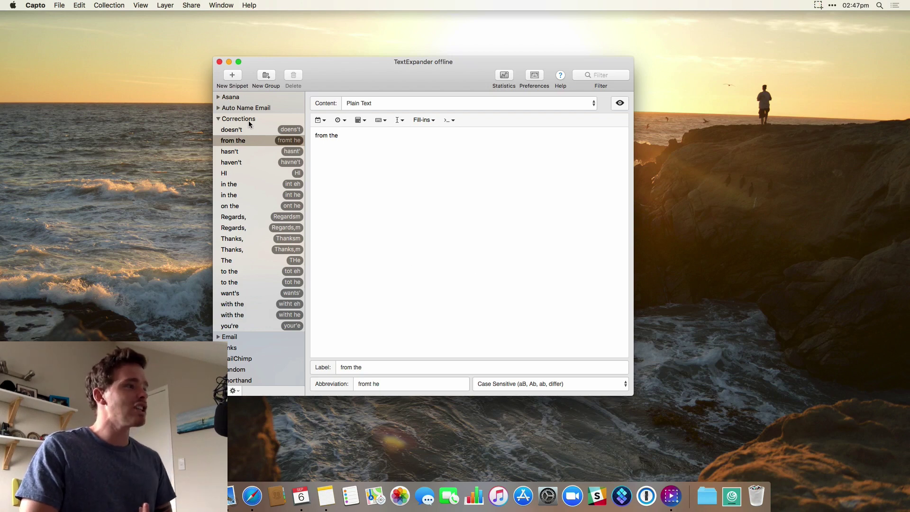
left_click(217, 119)
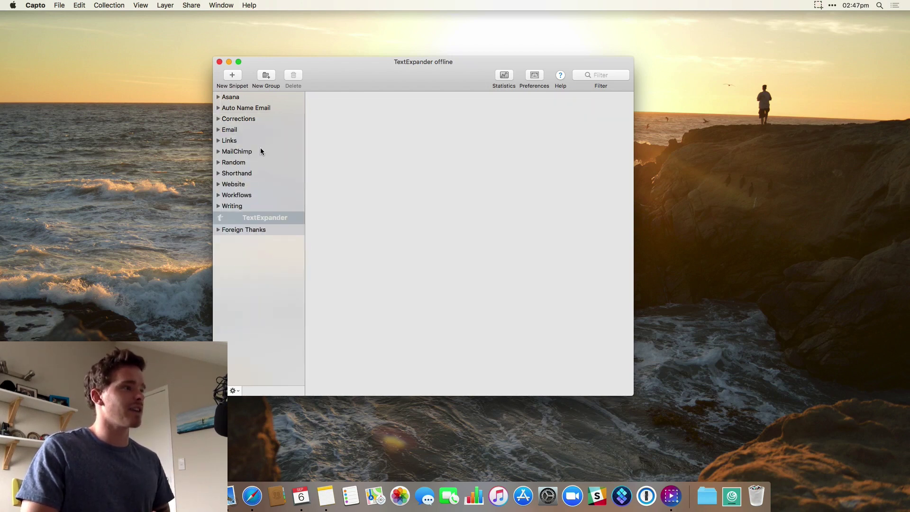
Expand Asana, view the Blog subtasks snippet, and collapse the group.
left_click(218, 97)
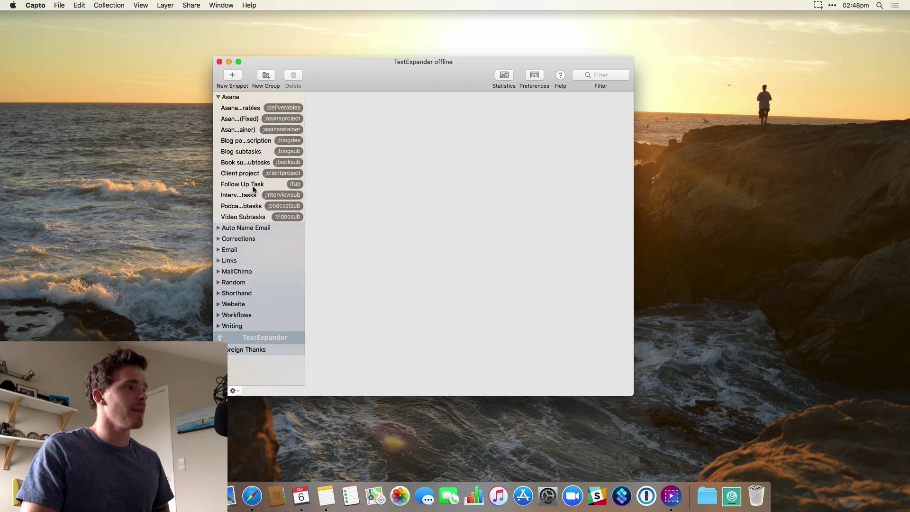
left_click(250, 152)
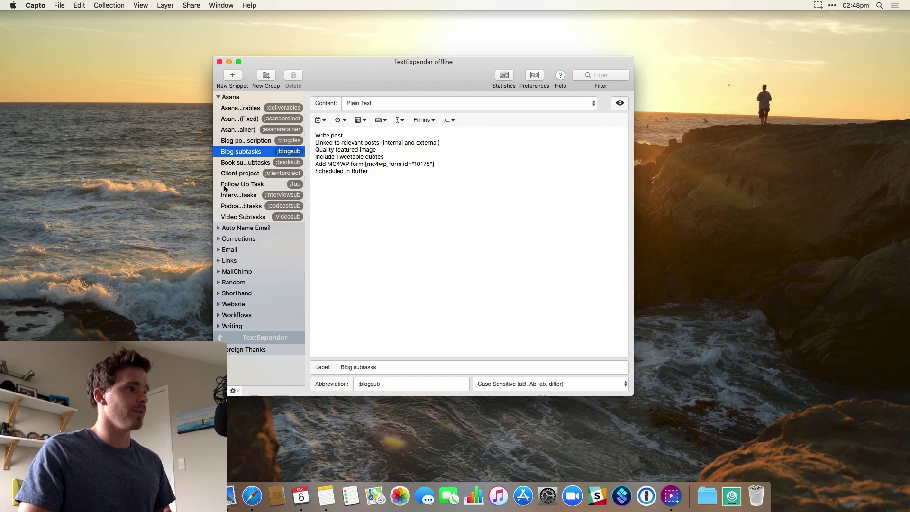
left_click(219, 97)
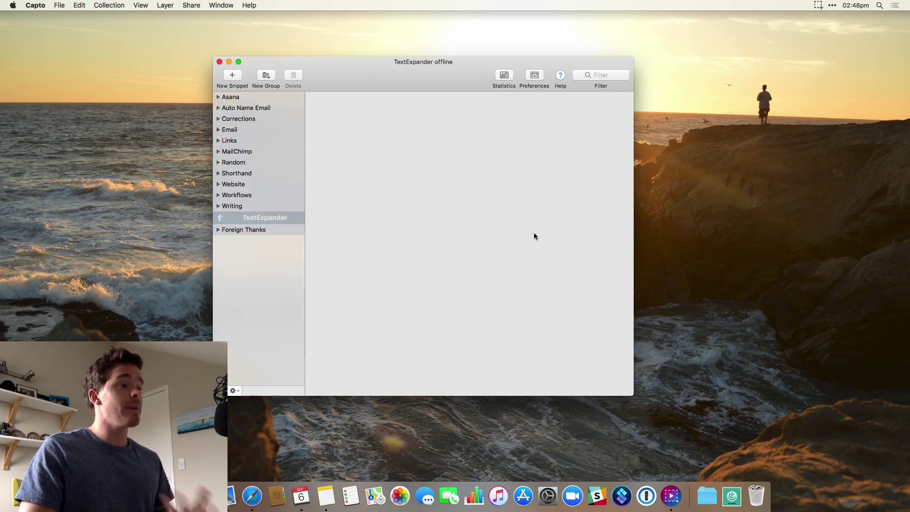
Expand the Email group and create a blank snippet, cursor in its content.
left_click(234, 132)
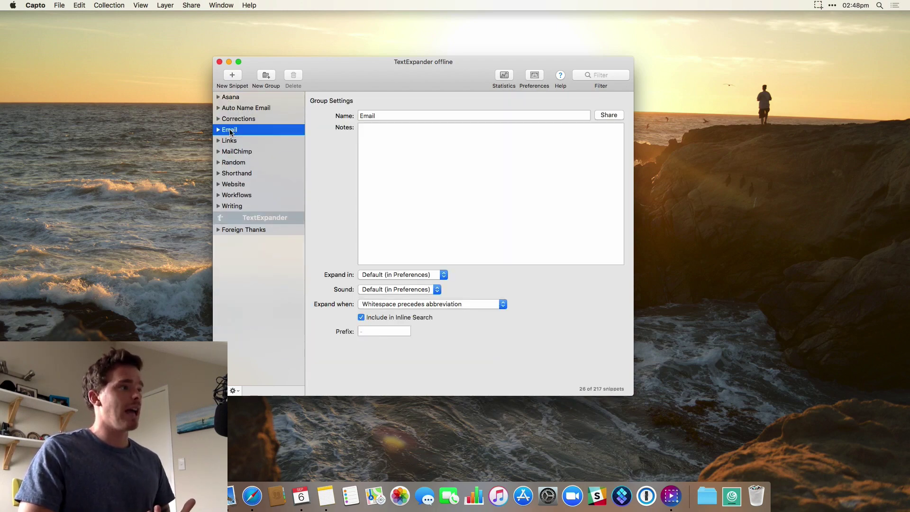
left_click(221, 130)
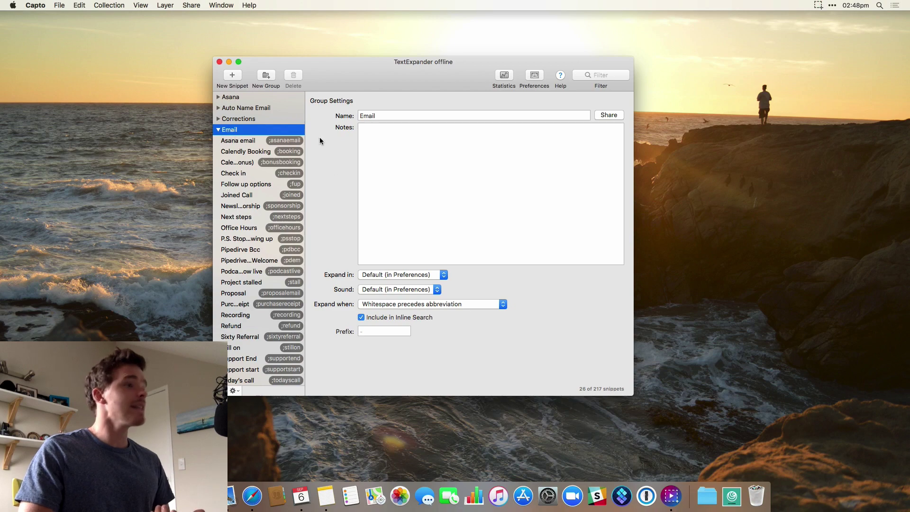
left_click(218, 129)
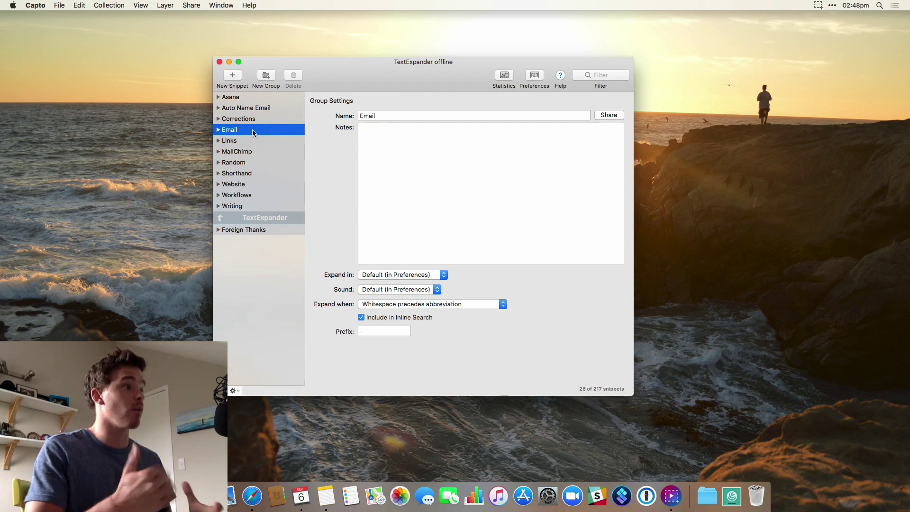
left_click(220, 129)
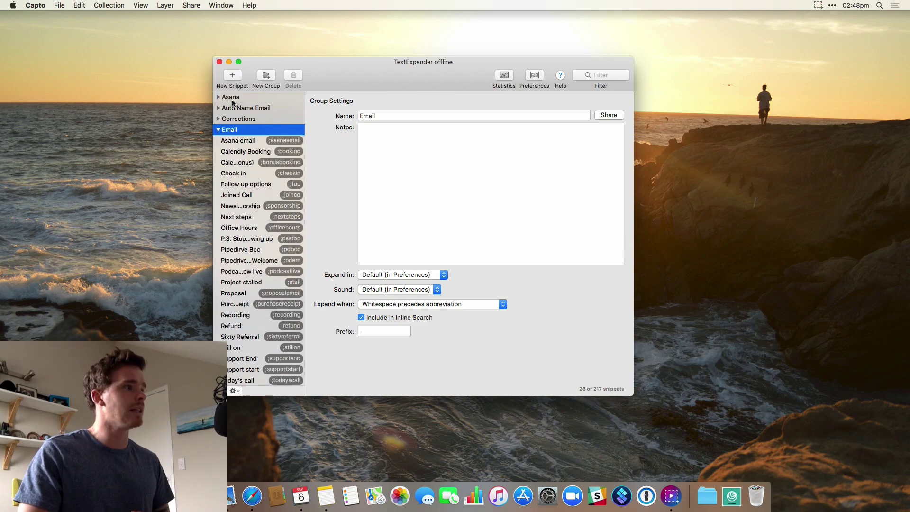
left_click(232, 76)
left_click(331, 184)
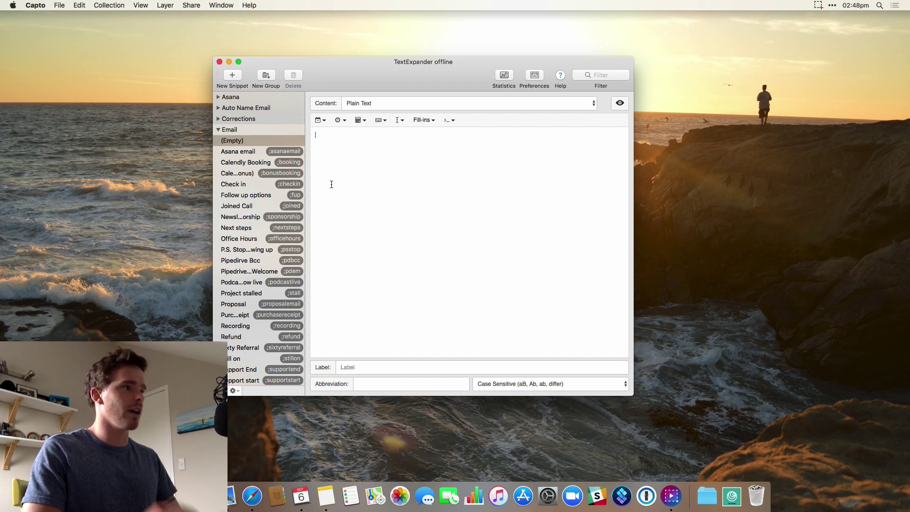
Type Welcome and insert a single-line fill-in field named Name.
type("Welcome")
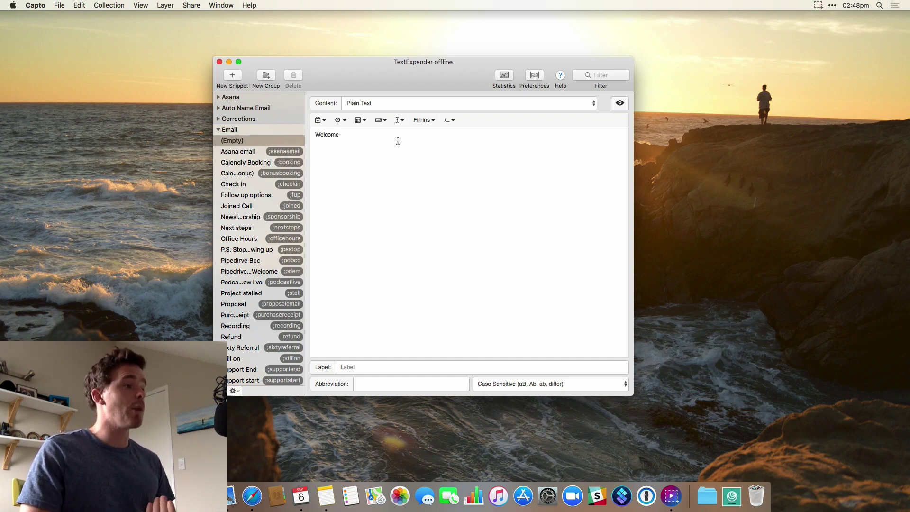
left_click(428, 123)
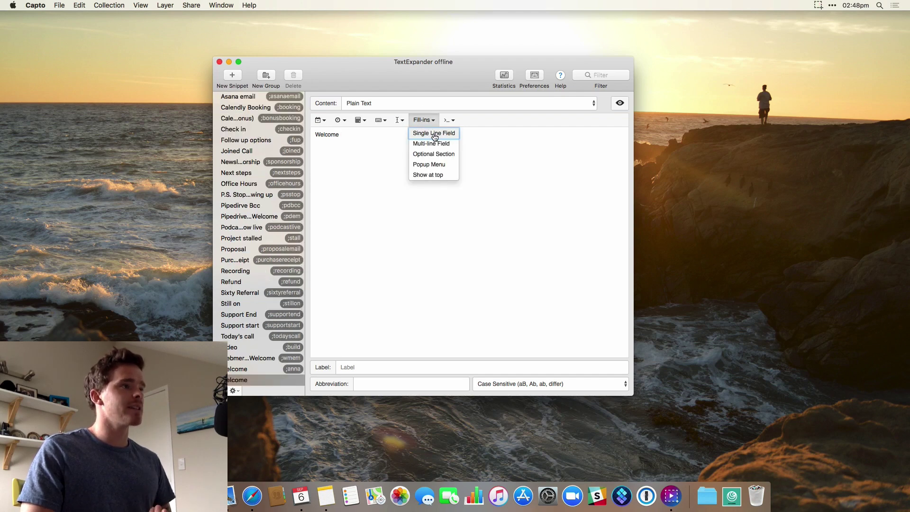
left_click(434, 135)
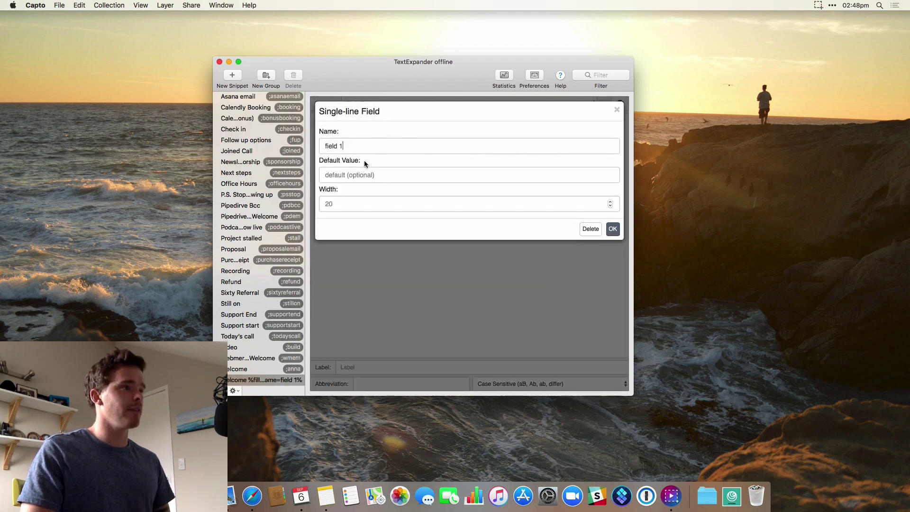
type("Name")
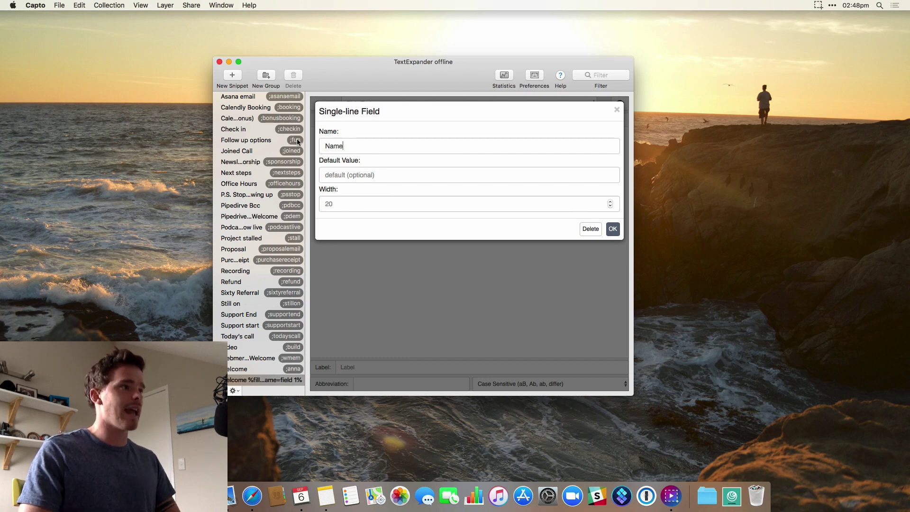
left_click(612, 229)
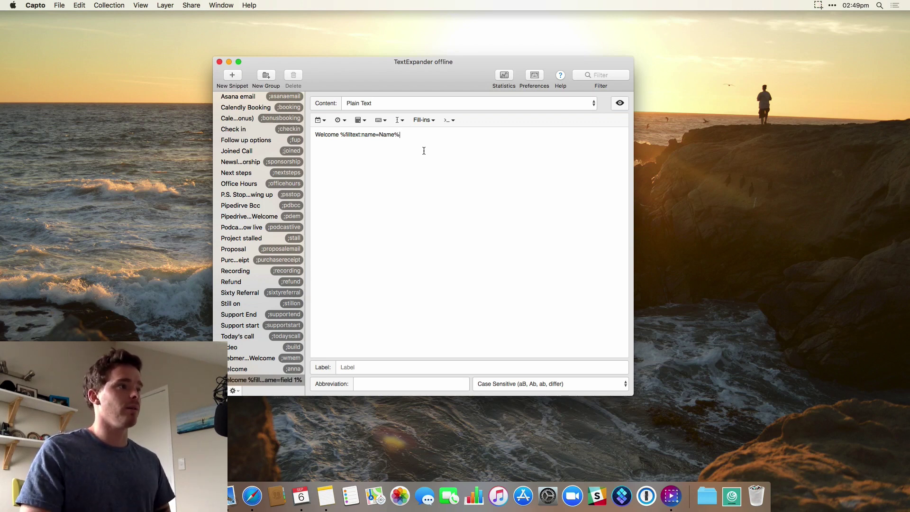
Add %key:tab% keystroke tokens after the Name field.
left_click(357, 122)
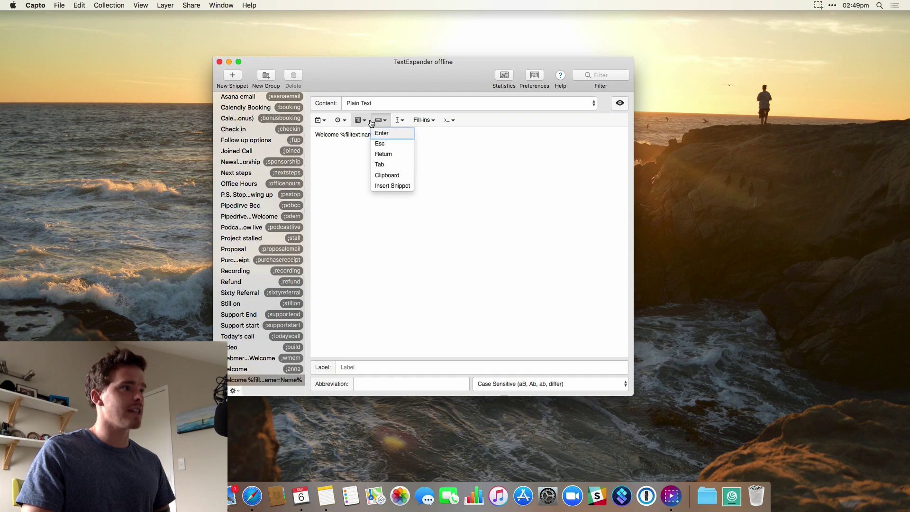
left_click(391, 164)
left_click_drag(434, 136, 401, 134)
key("ctrl+c")
key("ctrl+v")
key("ctrl+v")
key("ctrl+v")
key("ctrl+v")
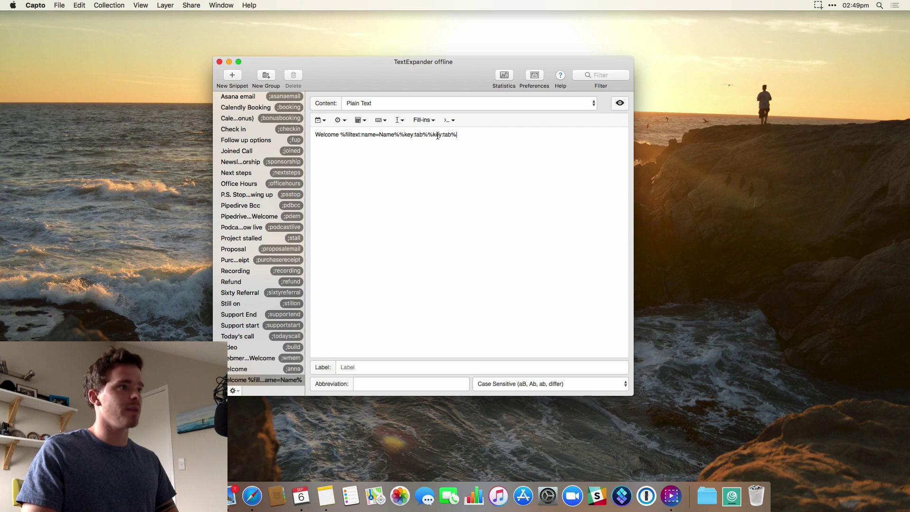
key("super+v")
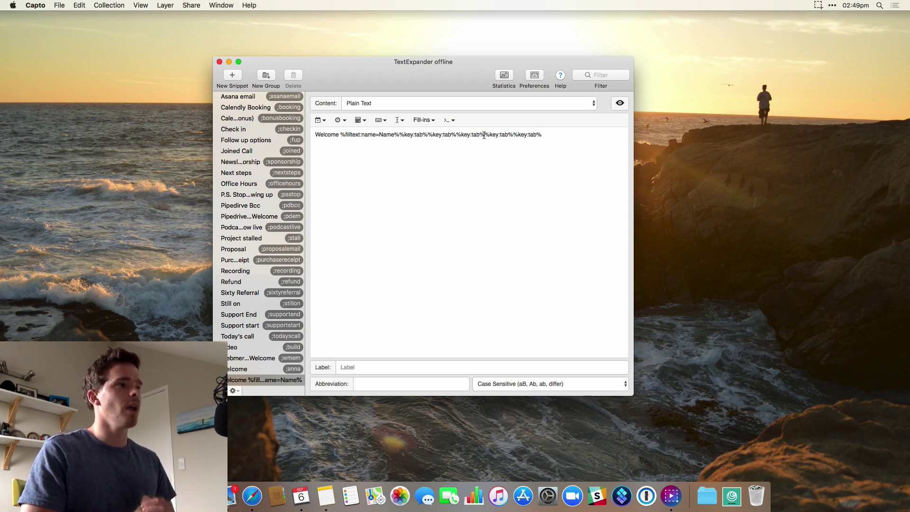
Type Hi with a second Name fill-in, then 'This is my welcome email. Thanks' on a new line.
type("Hi")
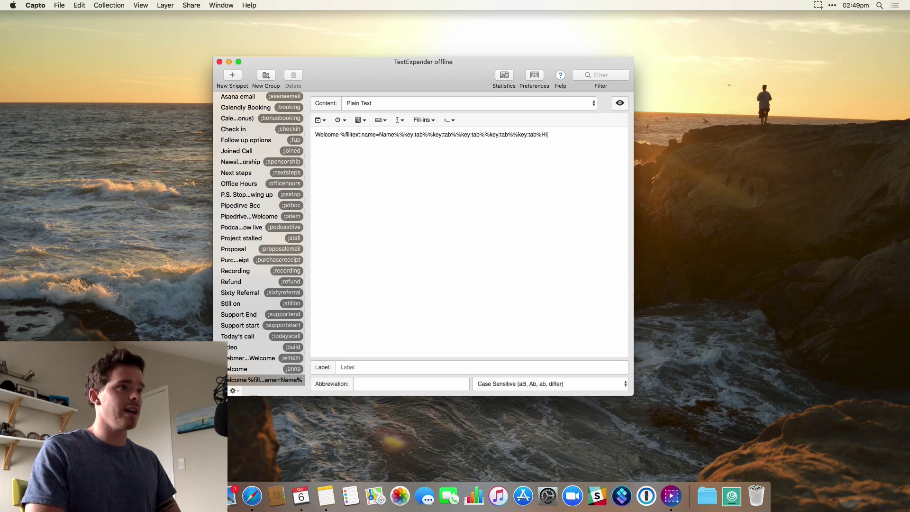
double_click(340, 134)
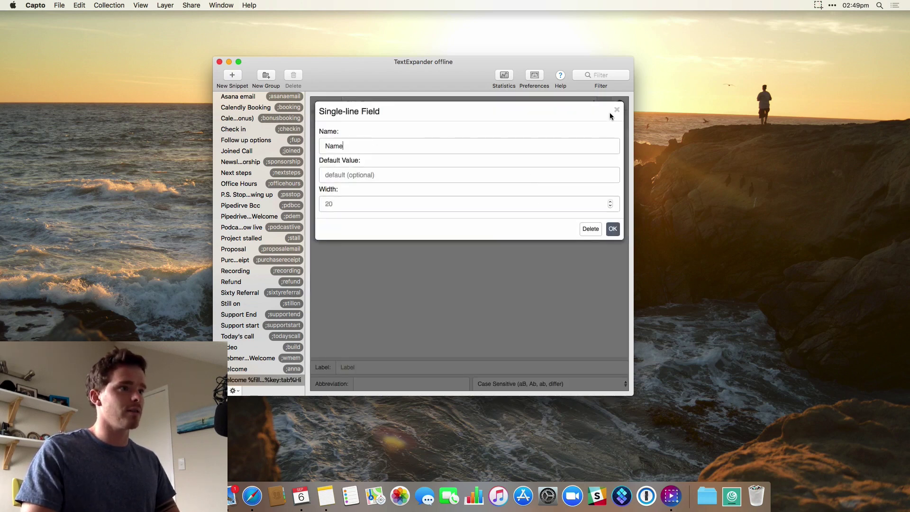
left_click(616, 110)
left_click(422, 121)
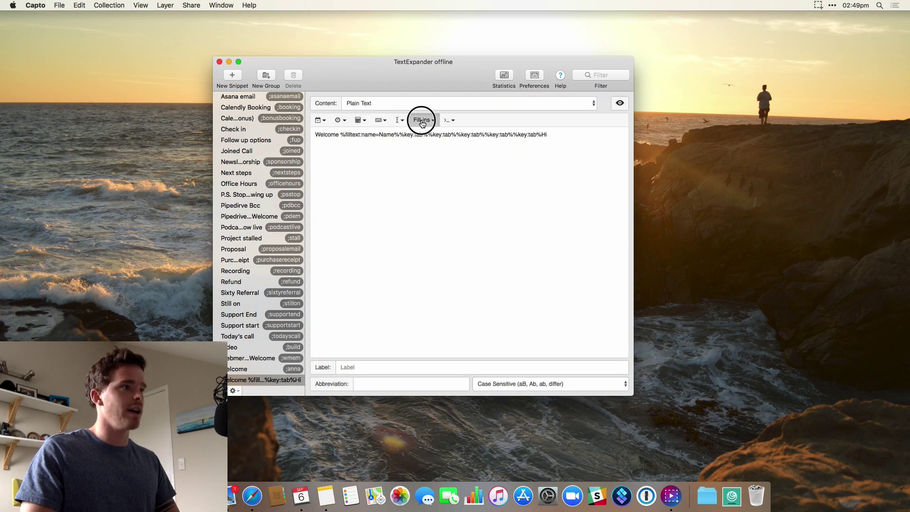
left_click(429, 133)
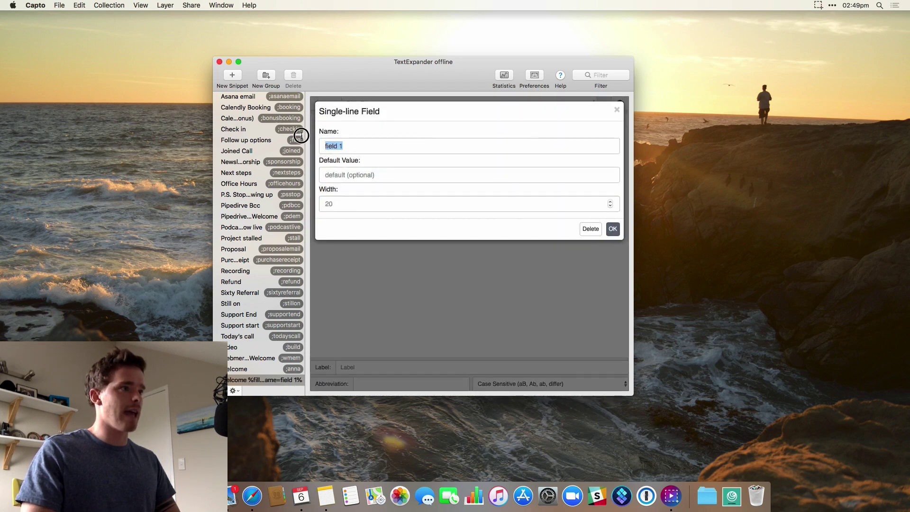
type("Name")
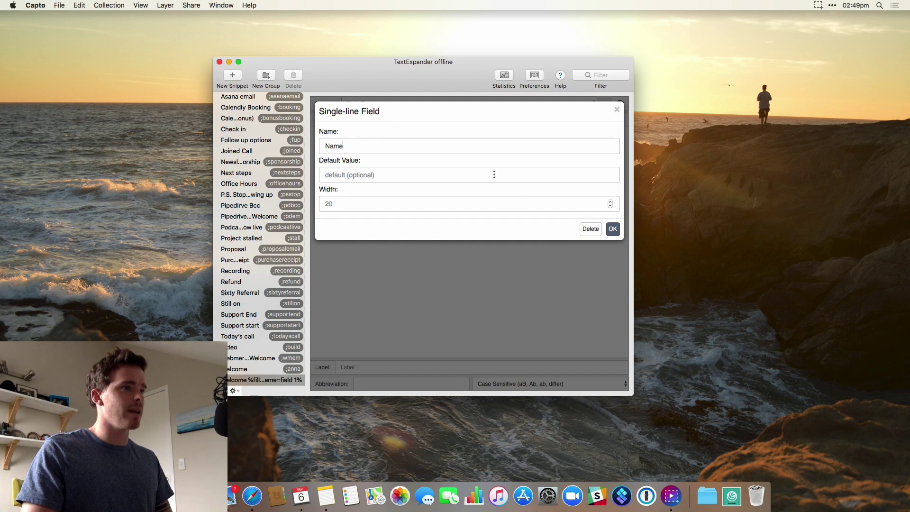
left_click(613, 229)
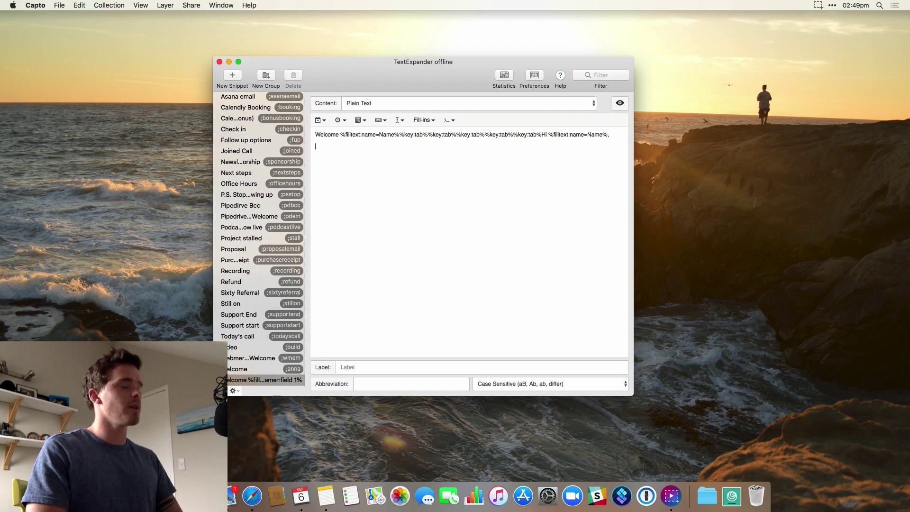
key("Return")
type("This is my wel")
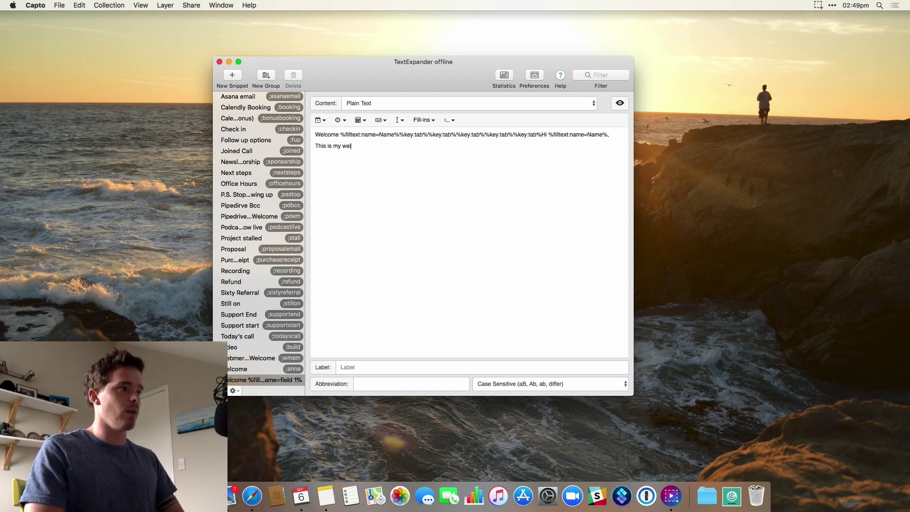
type("come email. ")
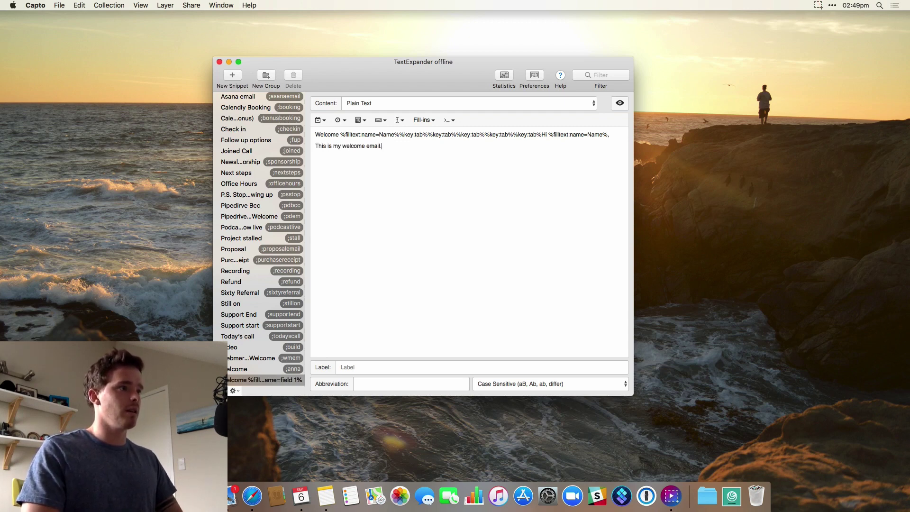
type("Thanks,")
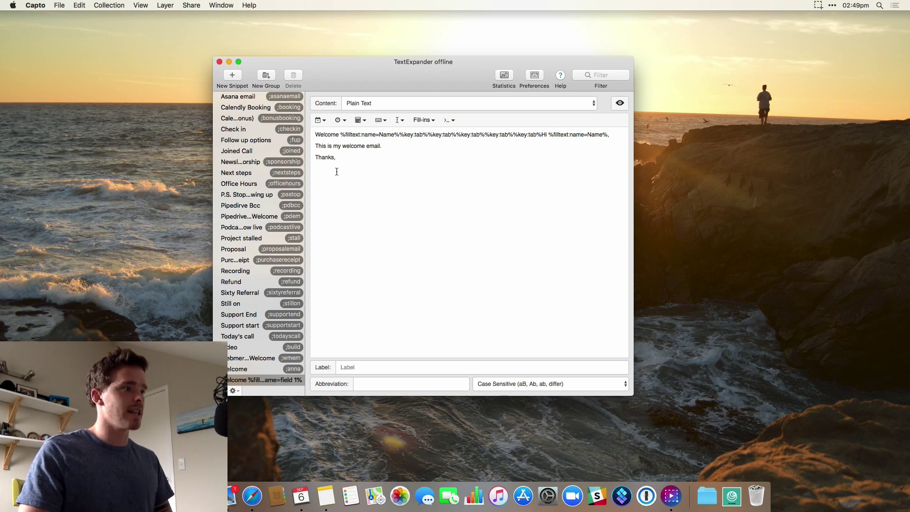
Label the snippet 'Welcome email'.
left_click(351, 367)
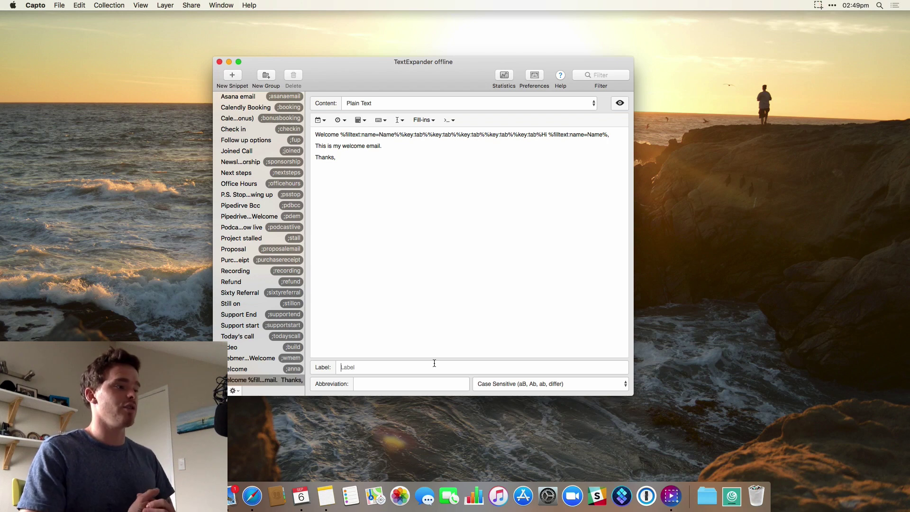
type("Welcoe")
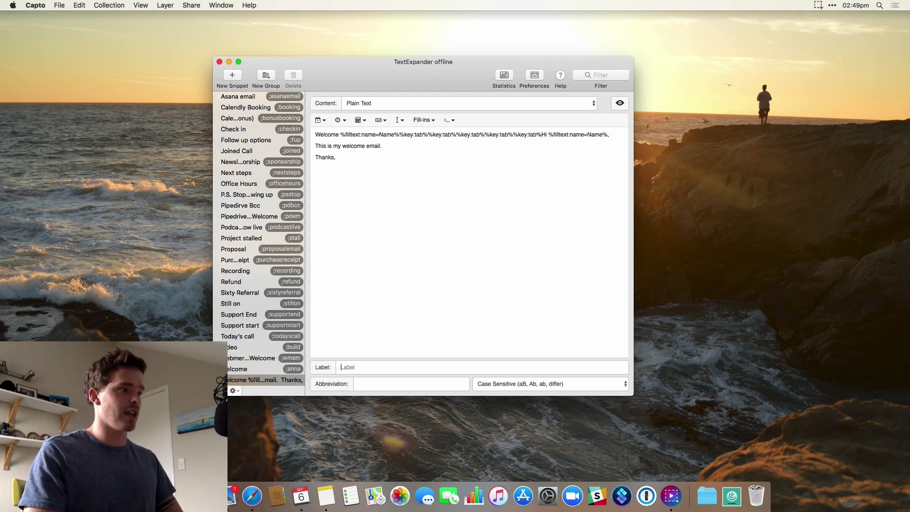
key("BackSpace")
type("me email")
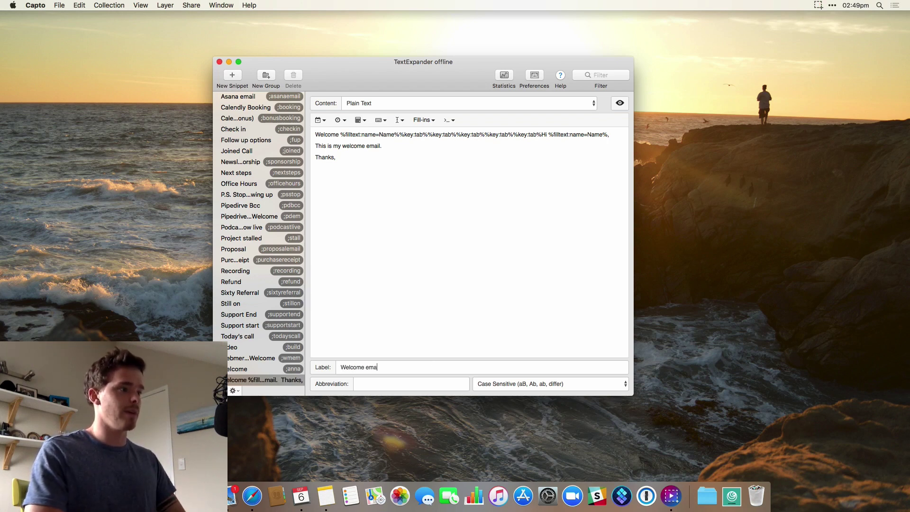
Enter ;welcome as the snippet's abbreviation, correcting typos along the way.
left_click(413, 389)
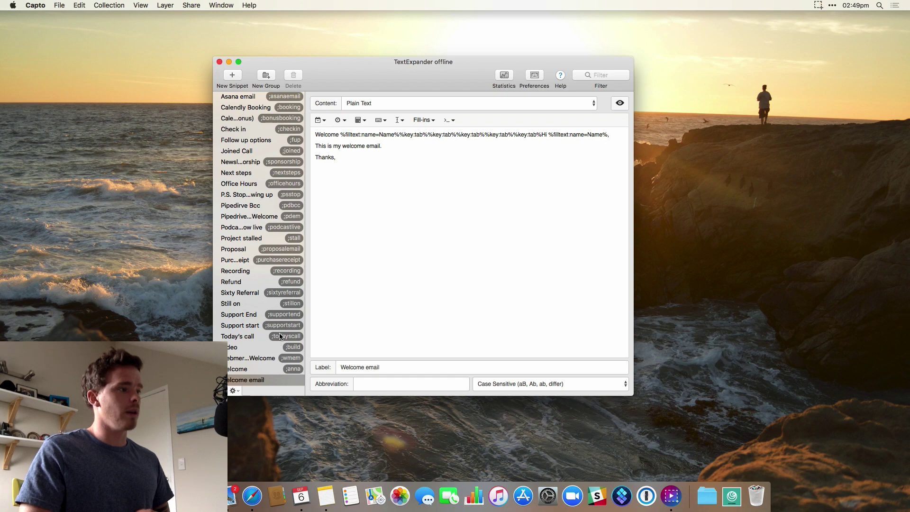
scroll(283, 335, "down", 2)
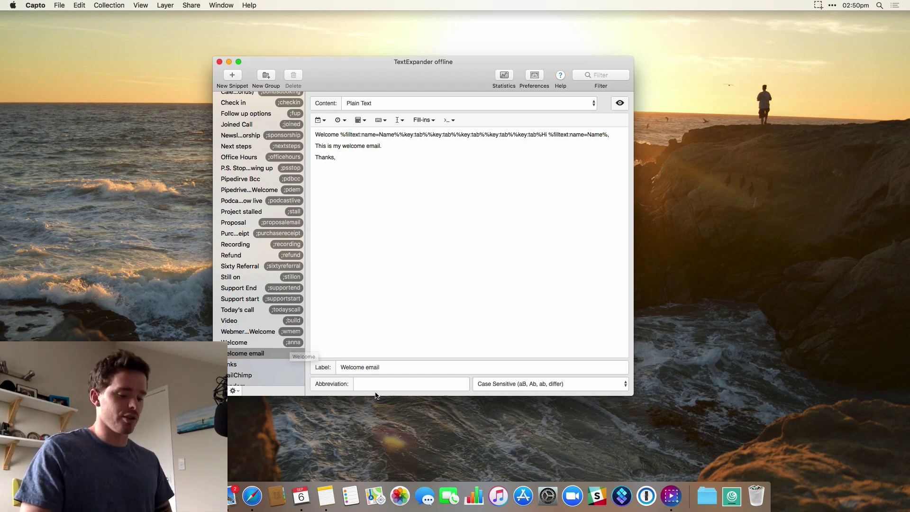
type(";welcometes")
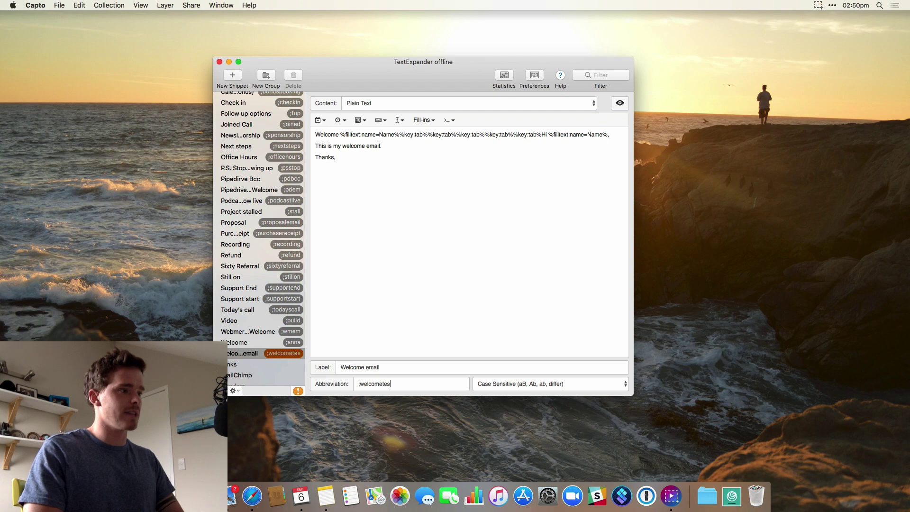
key("BackSpace")
key("BackSpace")
key("BackSpace")
key("BackSpace")
key("BackSpace")
key("BackSpace")
key("BackSpace")
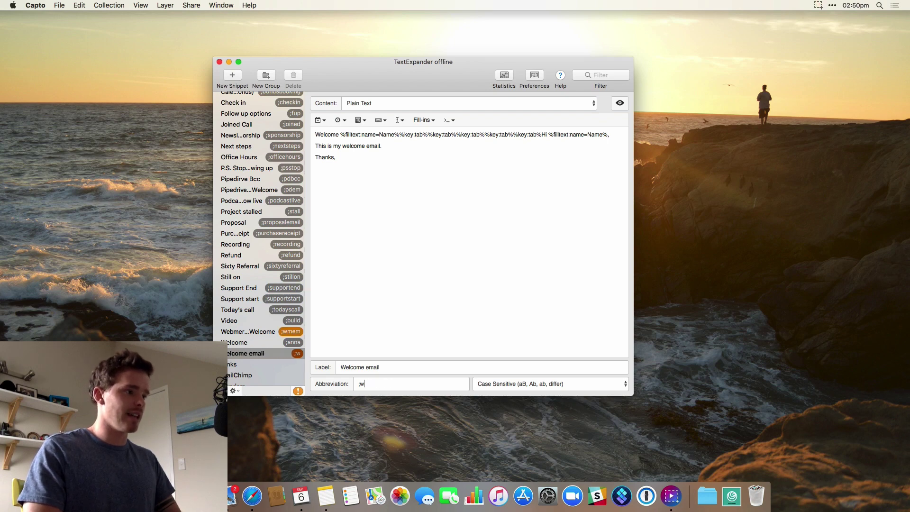
type("email")
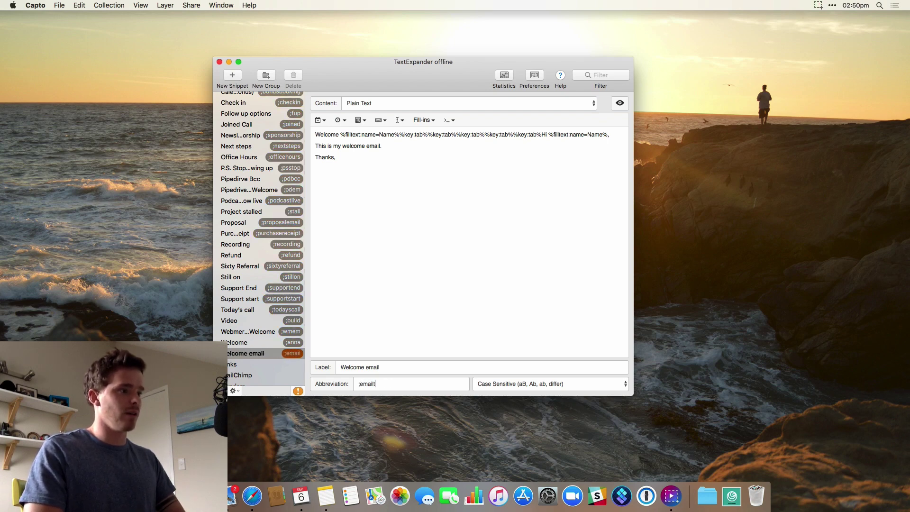
type("welcome")
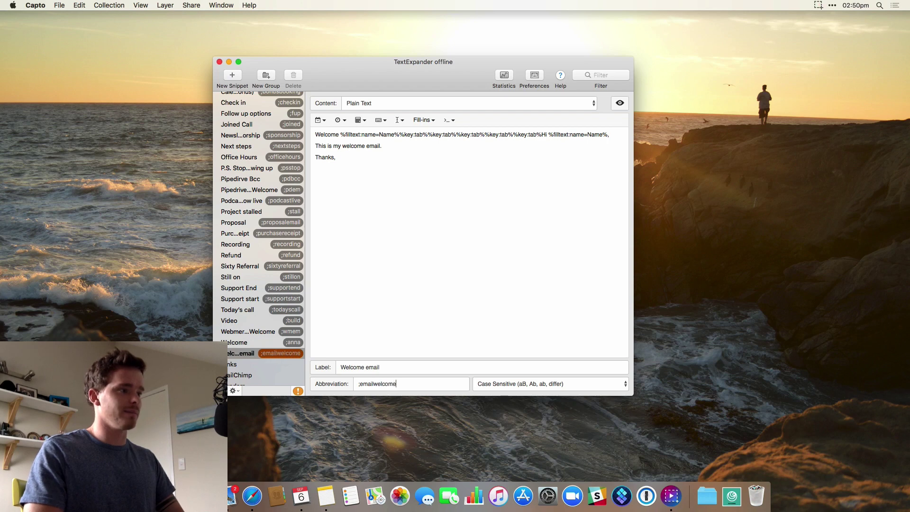
key("BackSpace")
key("BackSpace")
key("BackSpace")
key("BackSpace")
key("BackSpace")
key("BackSpace")
key("BackSpace")
key("BackSpace")
key("BackSpace")
key("BackSpace")
key("BackSpace")
key("BackSpace")
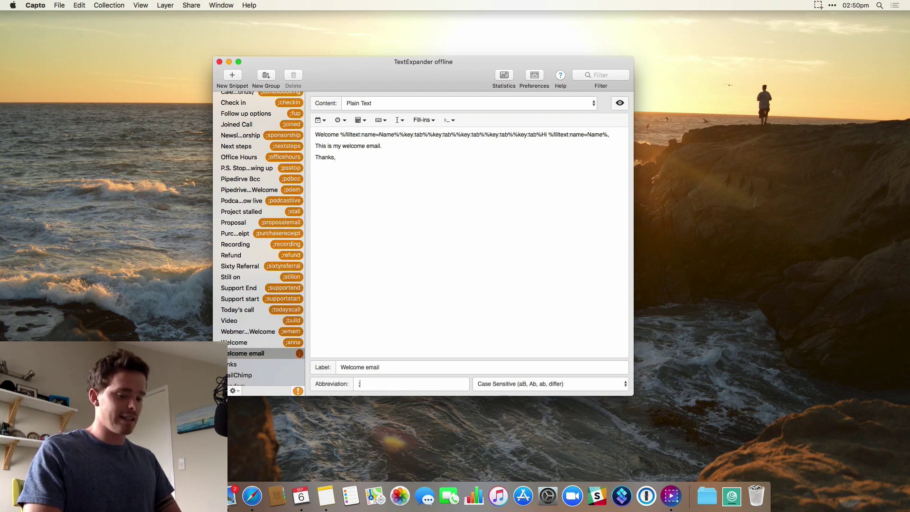
key("BackSpace")
type(";")
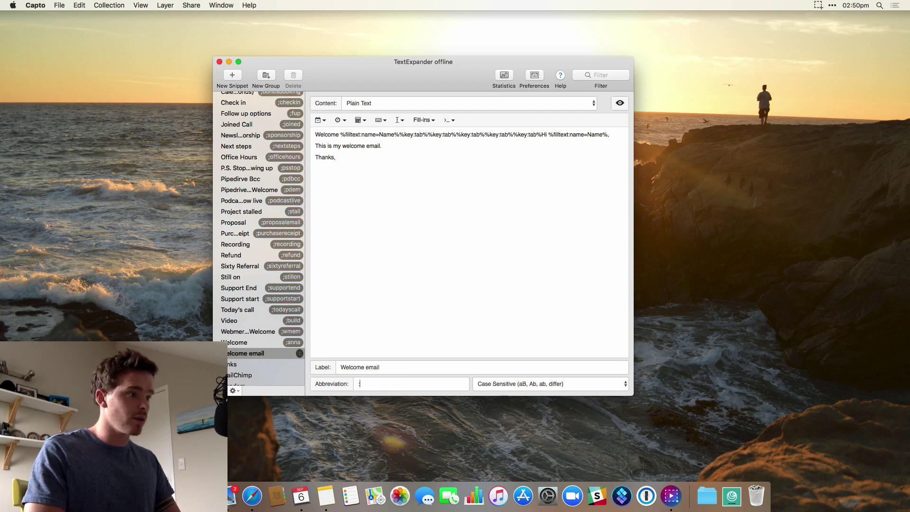
type("welcome")
key("BackSpace")
key("BackSpace")
key("BackSpace")
key("BackSpace")
key("BackSpace")
key("BackSpace")
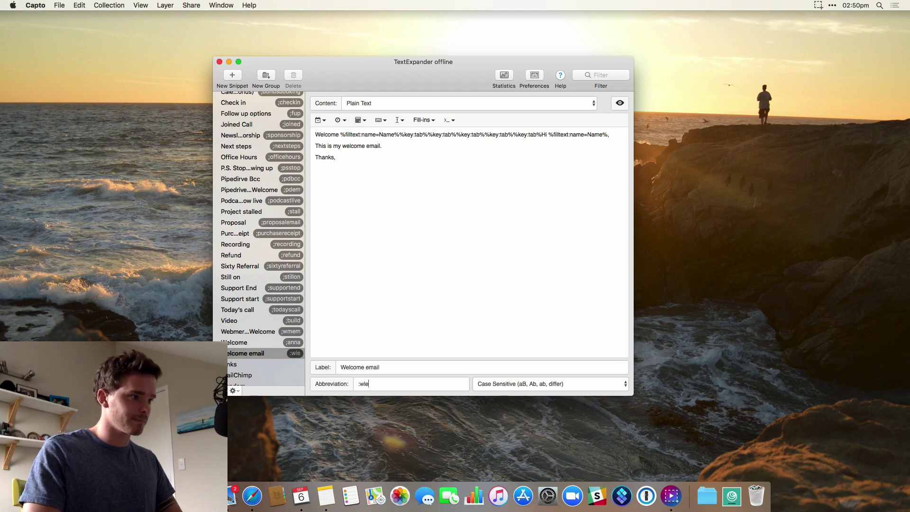
type("elcome")
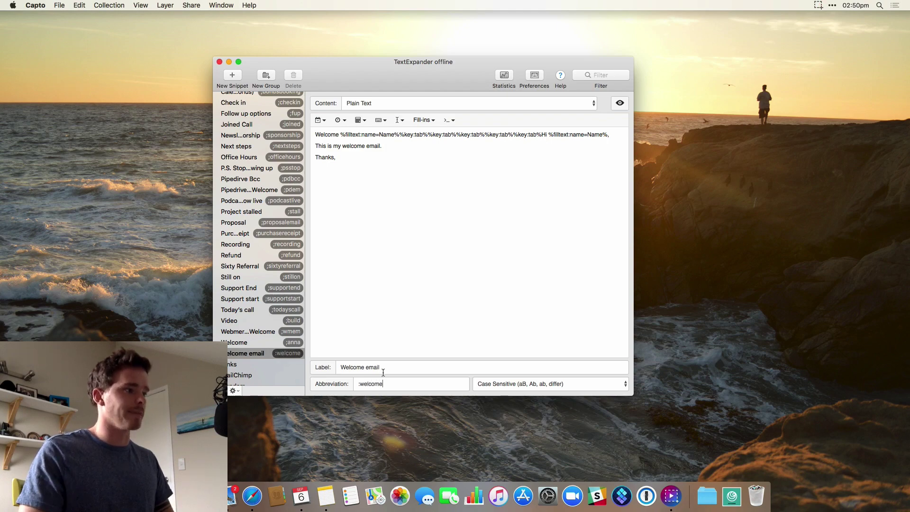
key("ctrl+Right")
key("ctrl+Right")
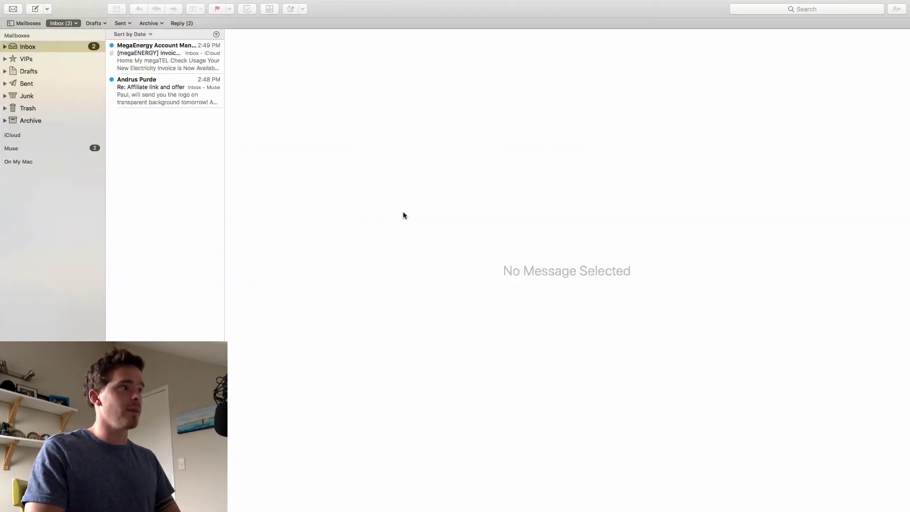
Start a new Mail message and expand the snippet in the Subject, entering John as Name.
key("super+n")
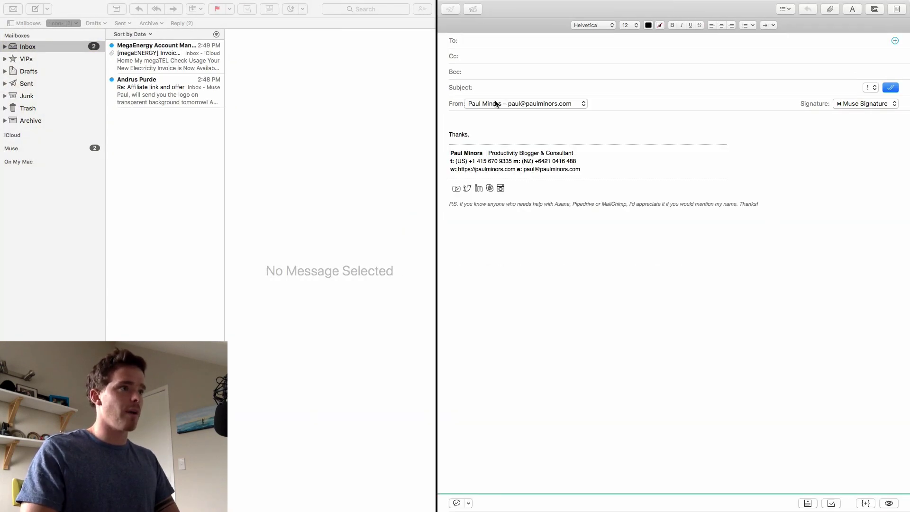
left_click(504, 88)
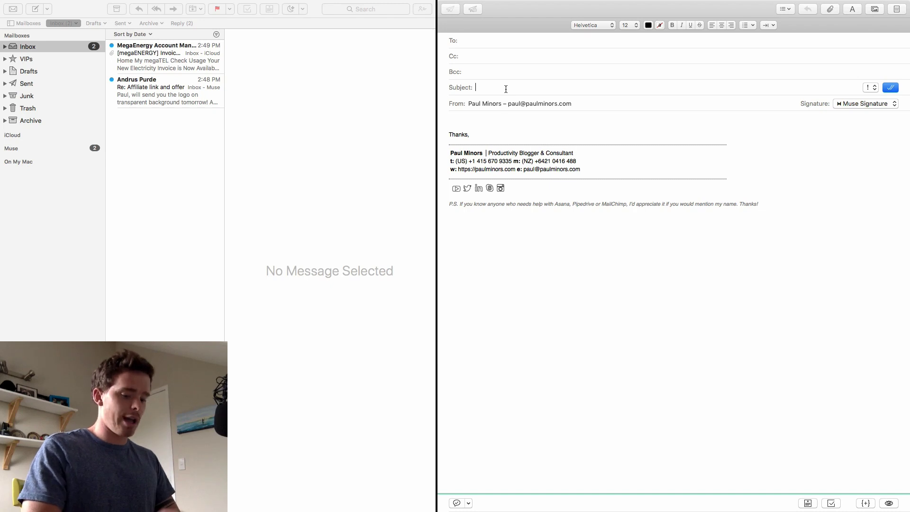
type("and")
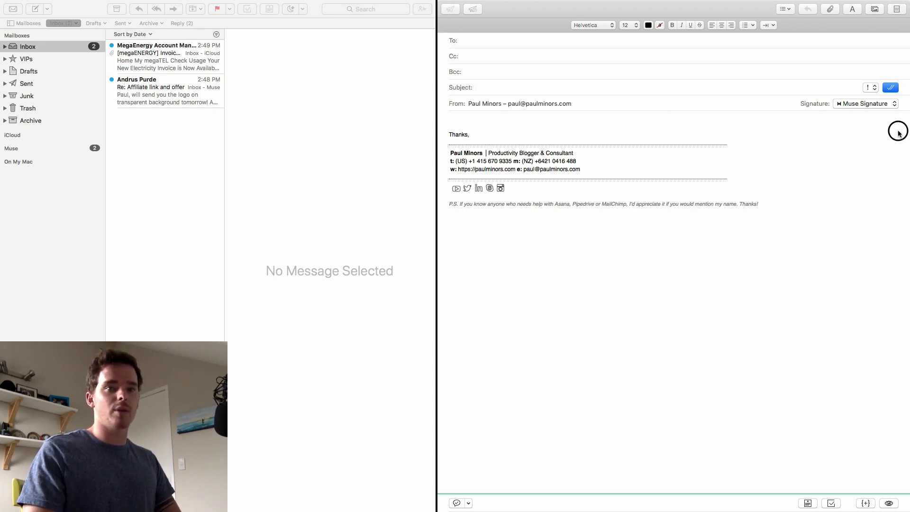
left_click_drag(521, 122, 553, 125)
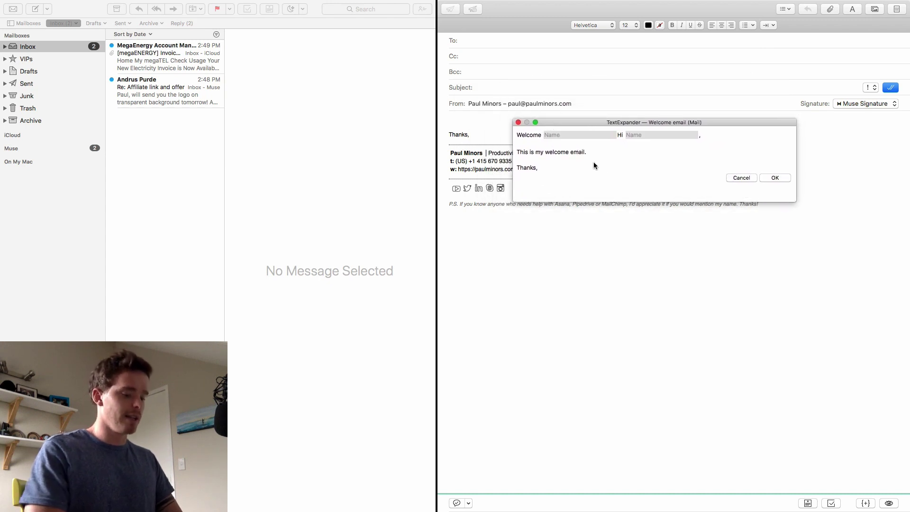
type("John")
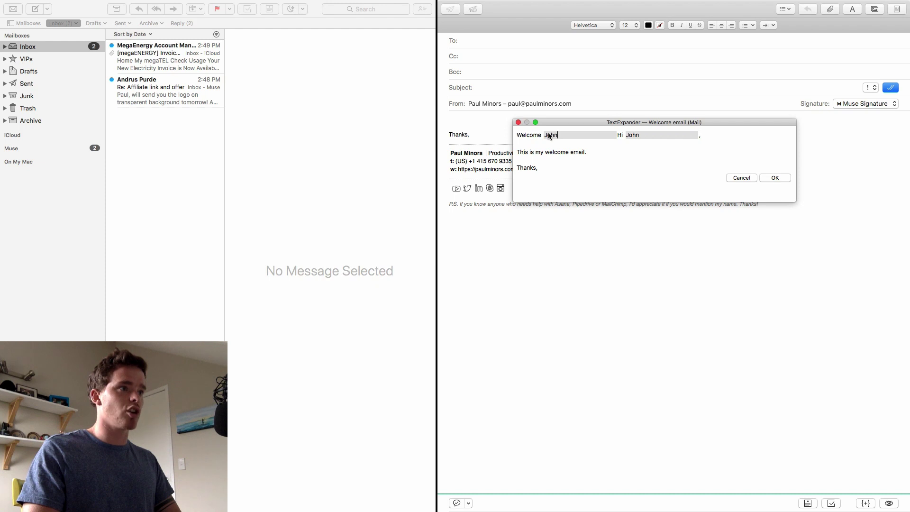
left_click(775, 178)
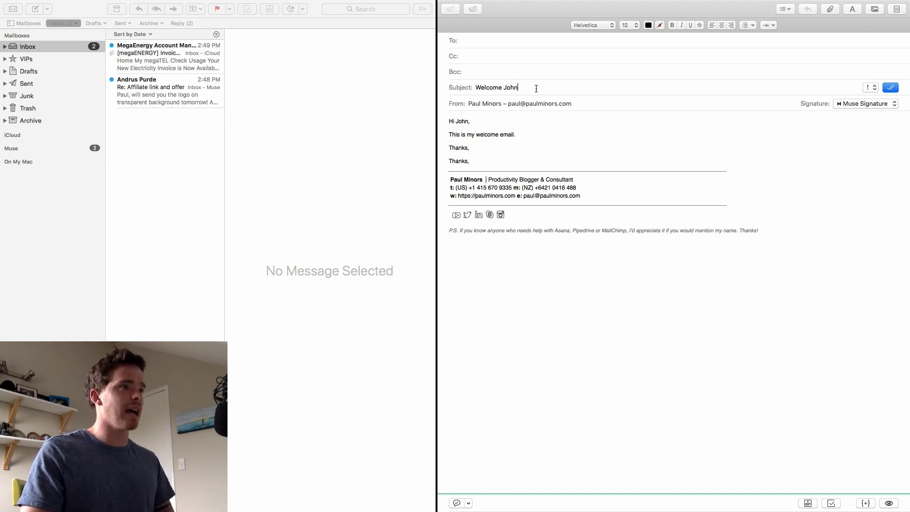
Move into the draft body and select the text from greeting through Thanks.
key("Tab")
key("Tab")
key("Tab")
key("Tab")
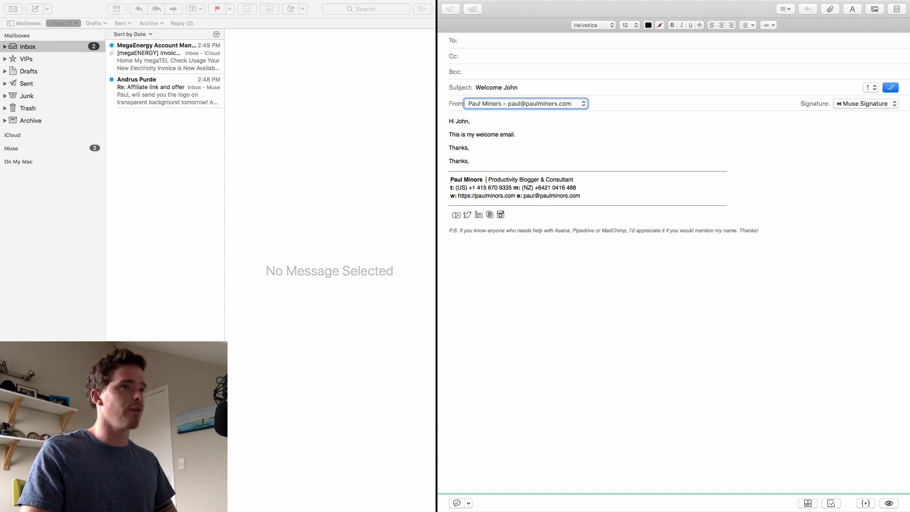
key("Tab")
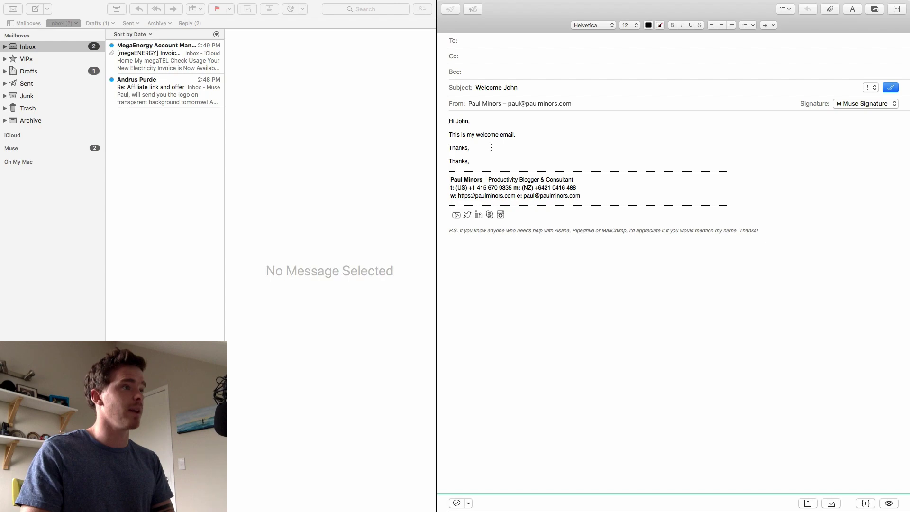
left_click_drag(491, 147, 432, 109)
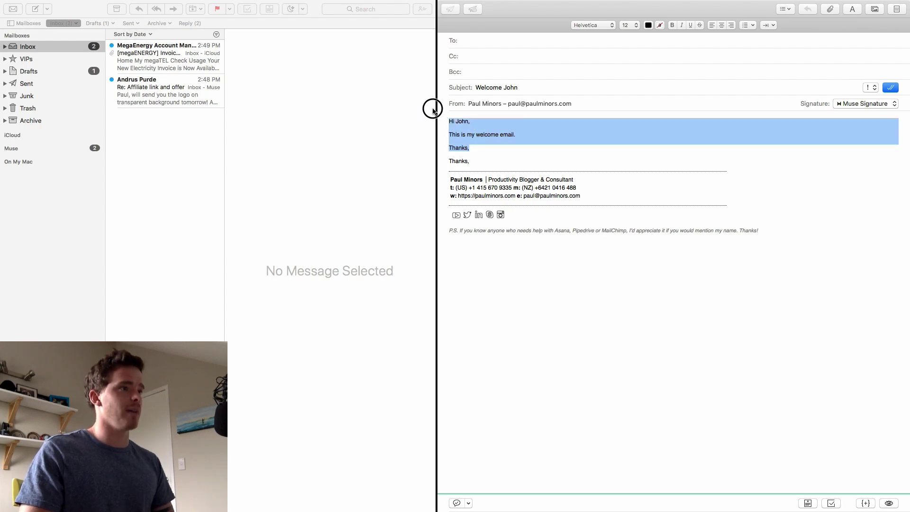
key("ctrl+Left")
key("ctrl+Left")
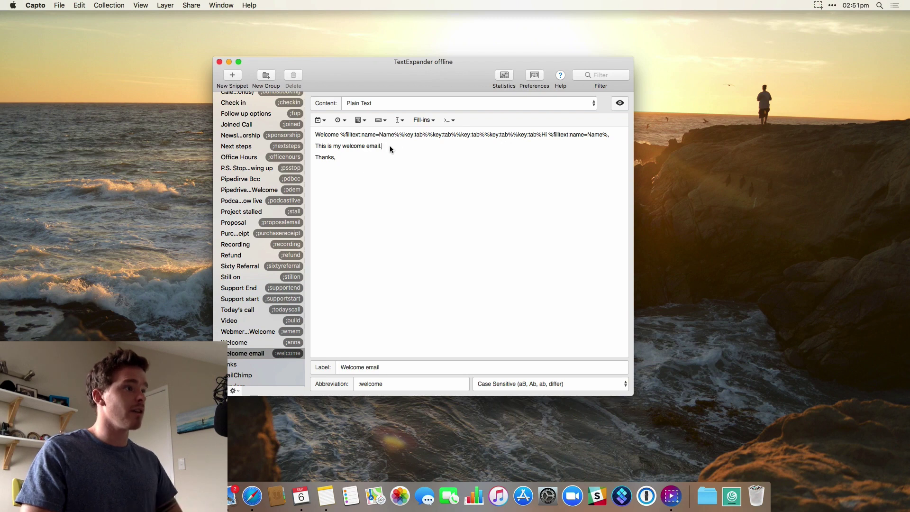
Below the welcome sentence, insert a default-included optional section reading 'This is an optional section.'.
left_click(389, 146)
key("Return")
left_click(430, 120)
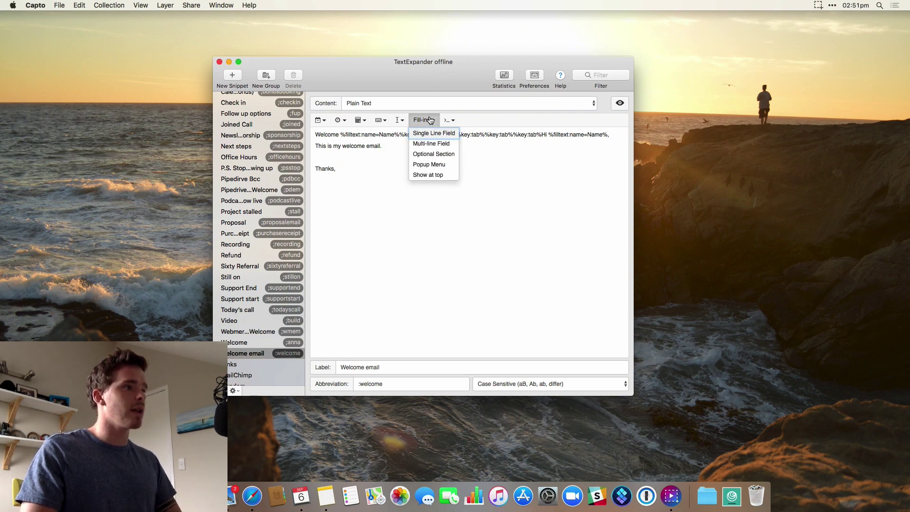
left_click(435, 157)
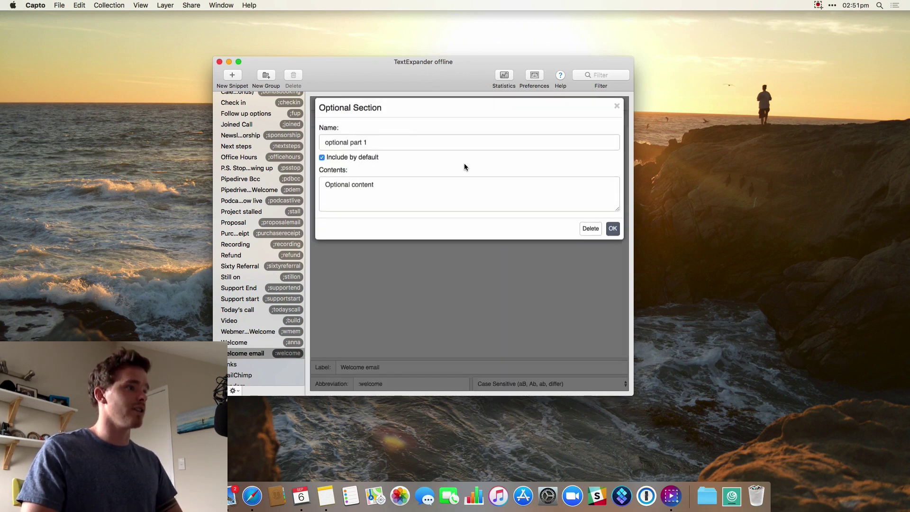
triple_click(397, 148)
type("This is an o")
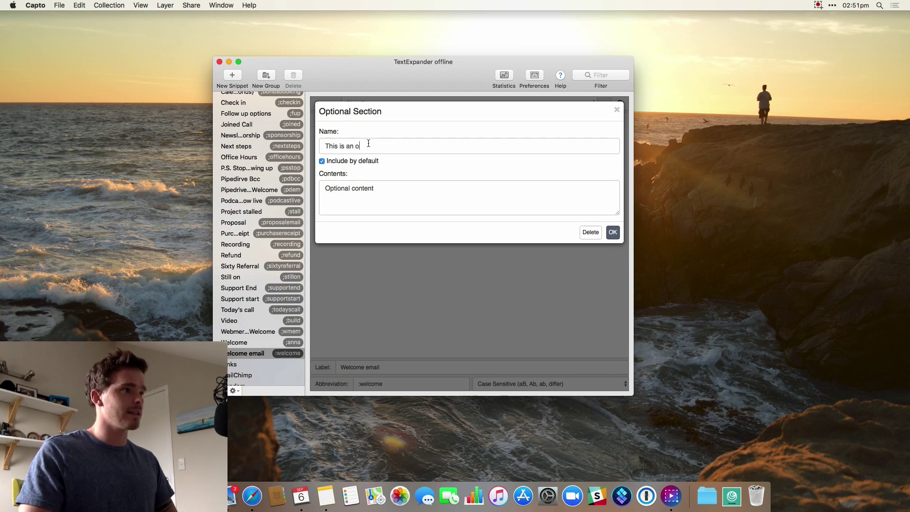
key("super+a")
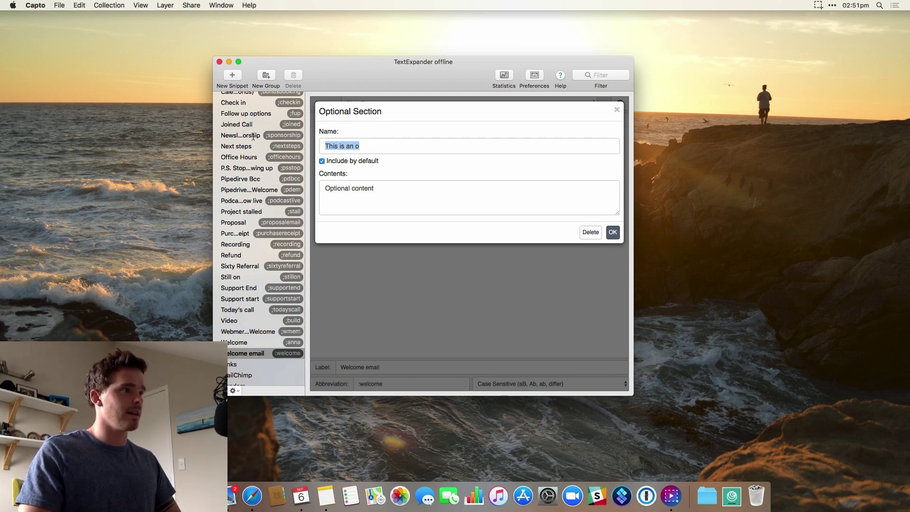
key("BackSpace")
triple_click(383, 212)
type("T")
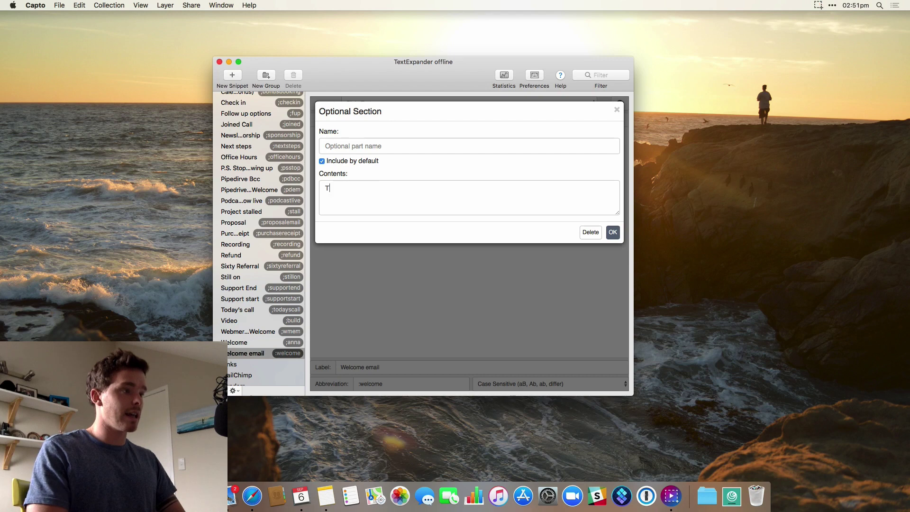
type("his is an option")
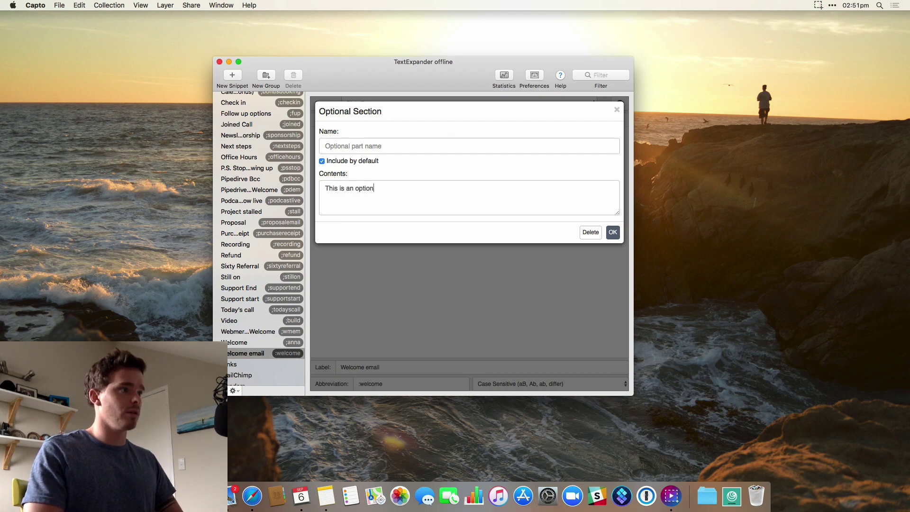
type("al section.")
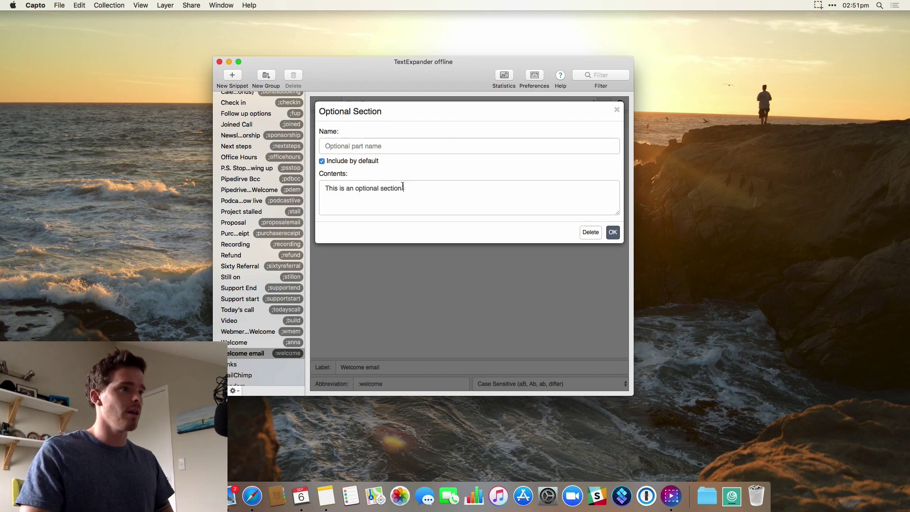
left_click(612, 232)
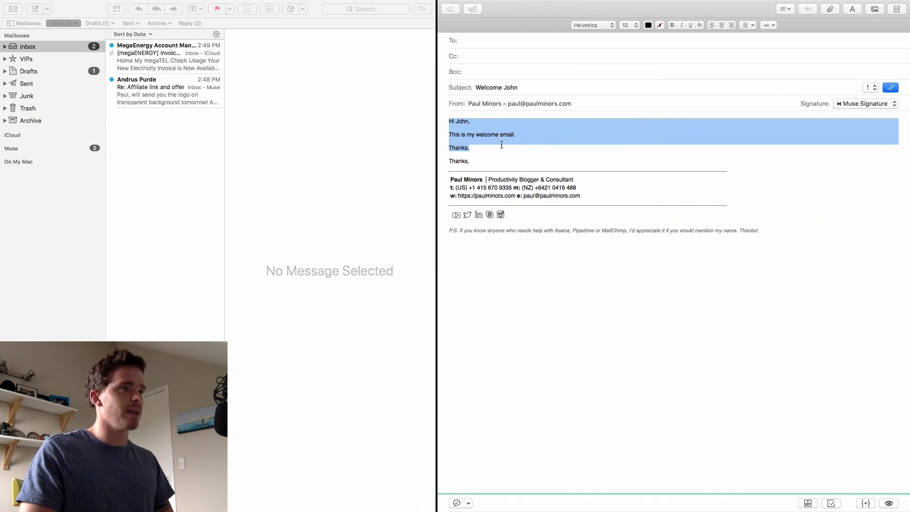
Clear the old draft body and subject, then type :welcome in the Subject.
key("BackSpace")
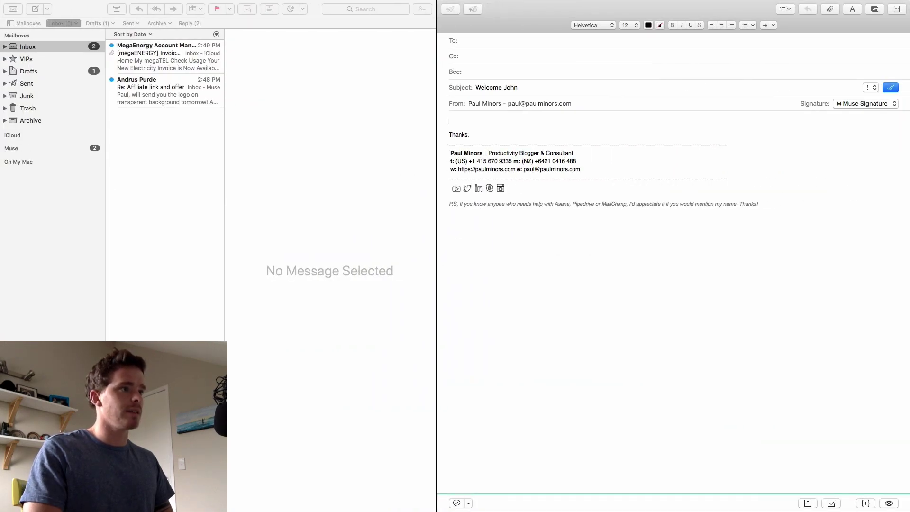
key("shift+Tab")
key("BackSpace")
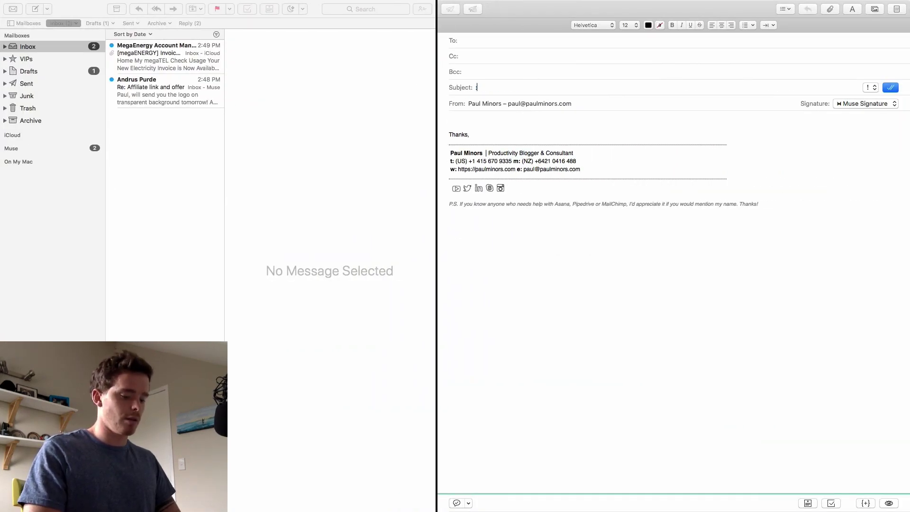
type(":welcome")
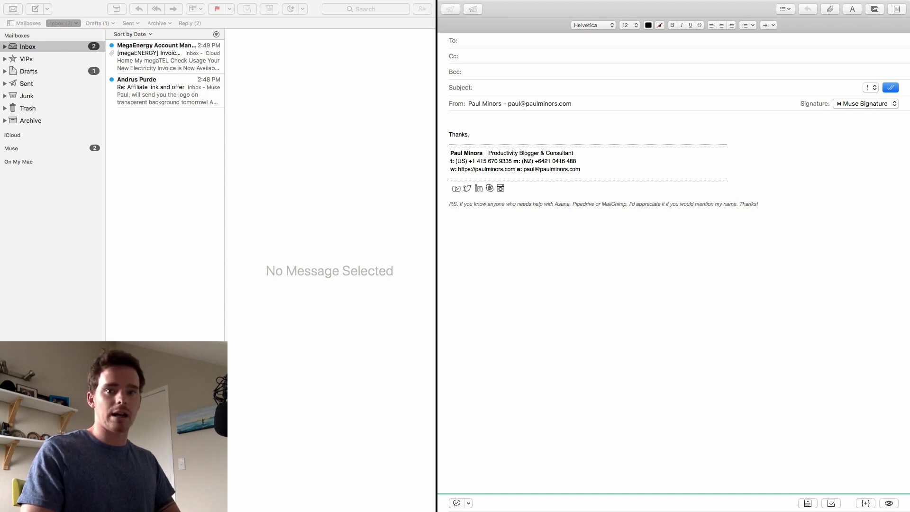
Enter the name, keep the optional section included, and insert the email.
left_click_drag(702, 62, 586, 143)
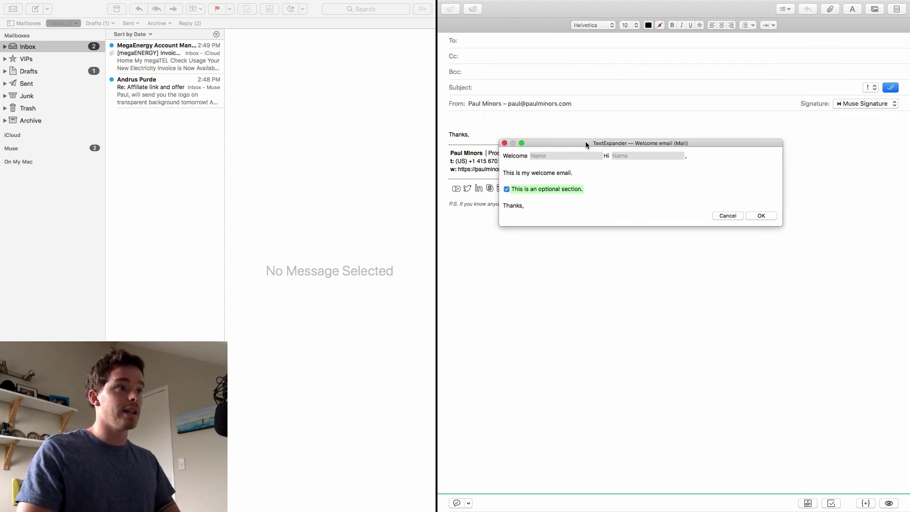
type("John")
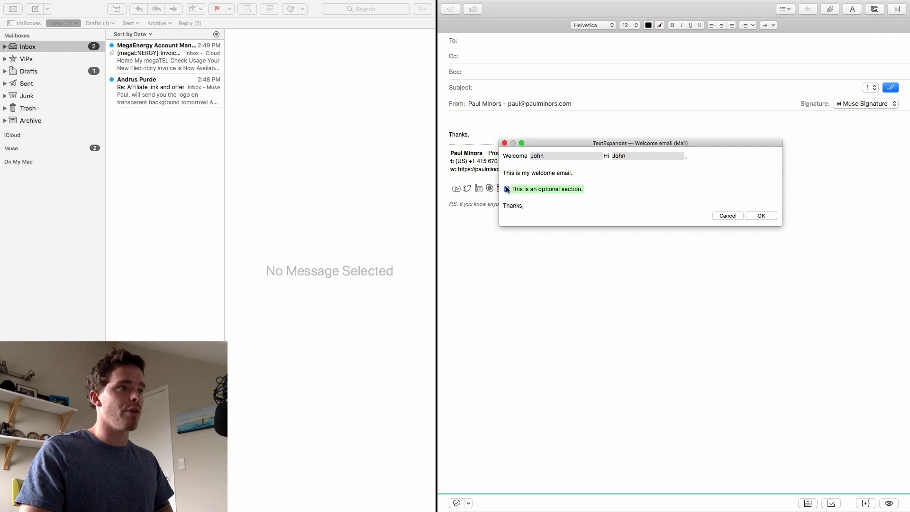
left_click(507, 189)
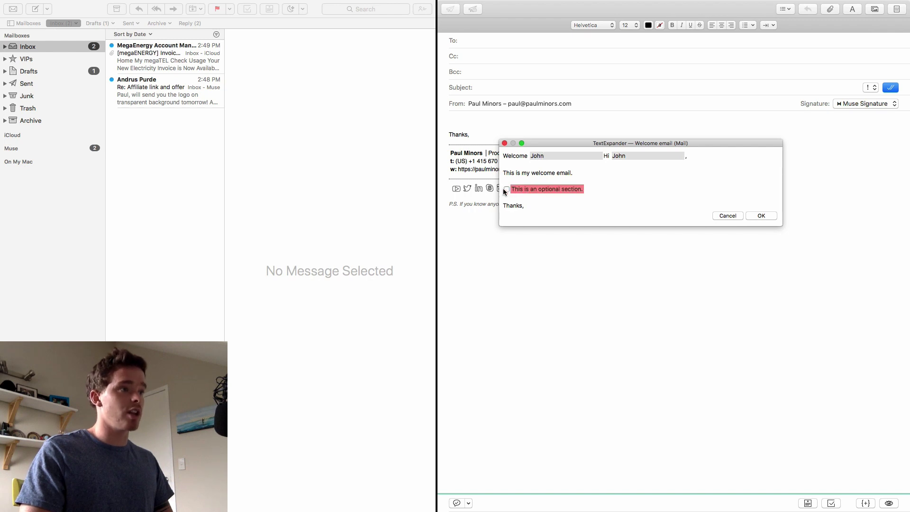
left_click(507, 189)
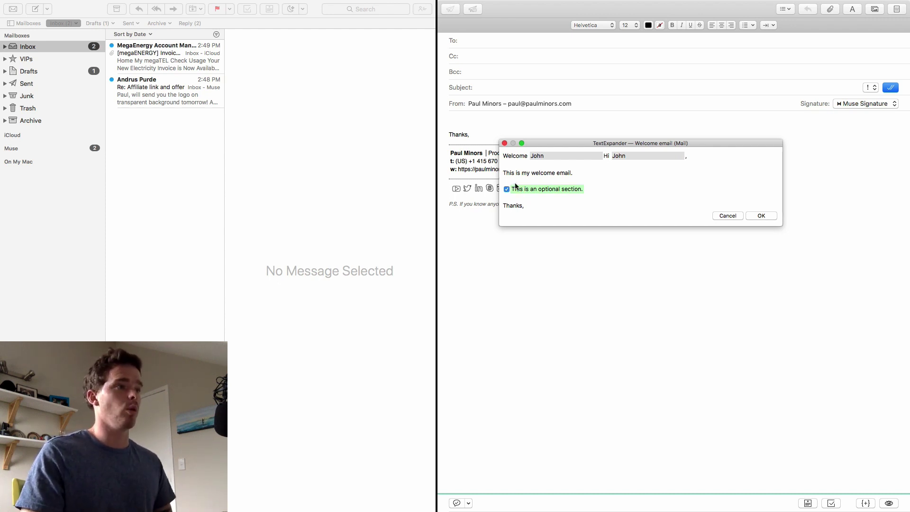
left_click(756, 212)
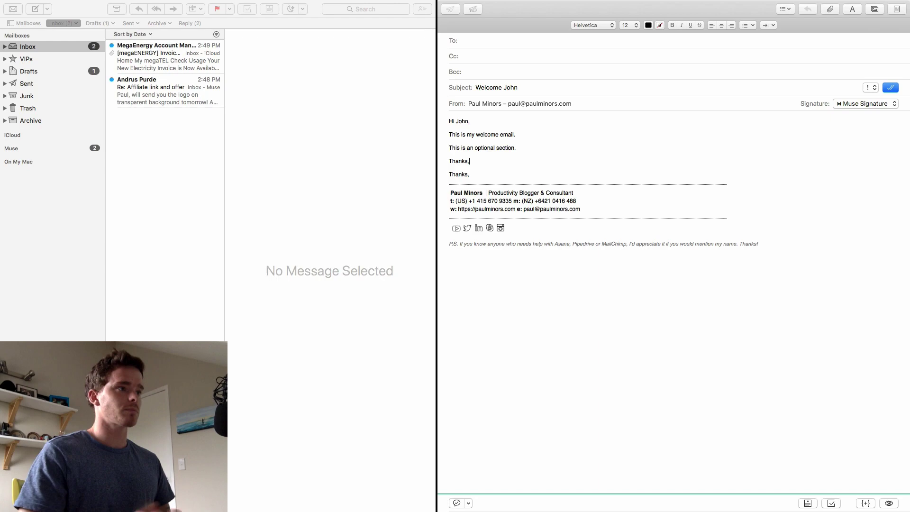
key("ctrl+Left")
key("ctrl+Left")
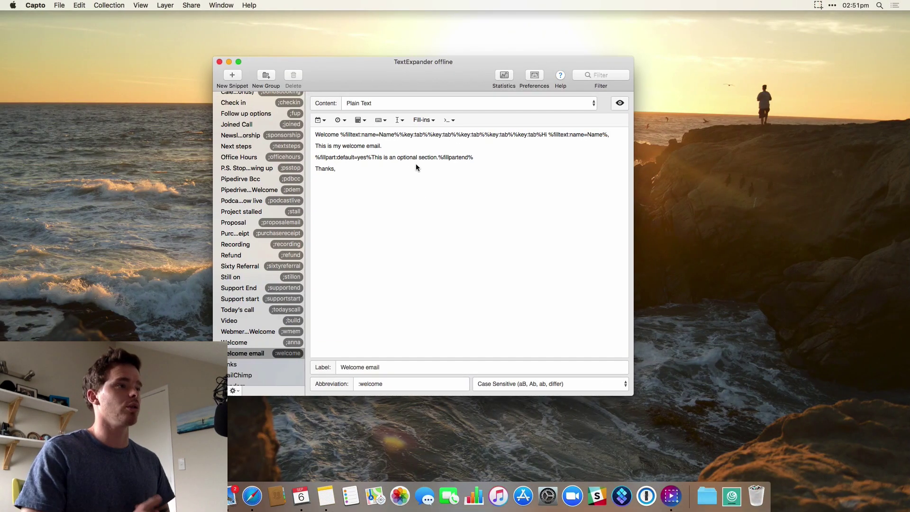
left_click(423, 120)
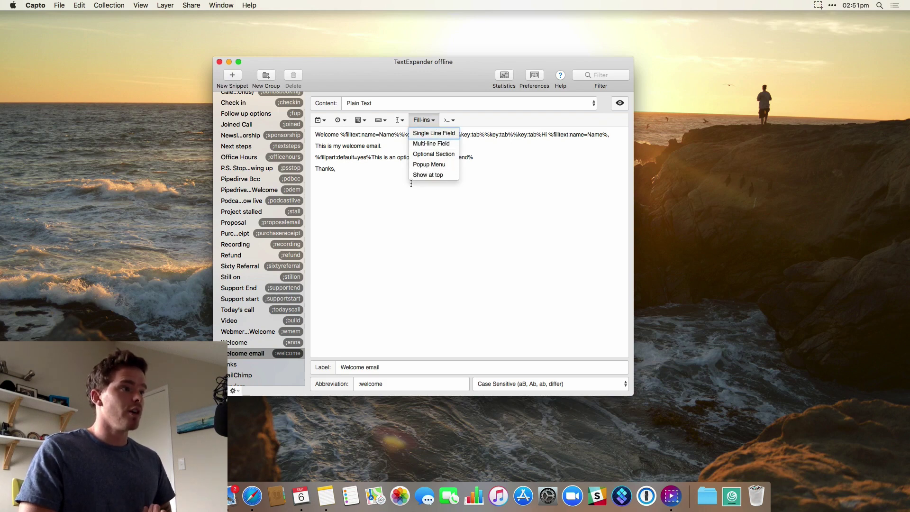
left_click(371, 174)
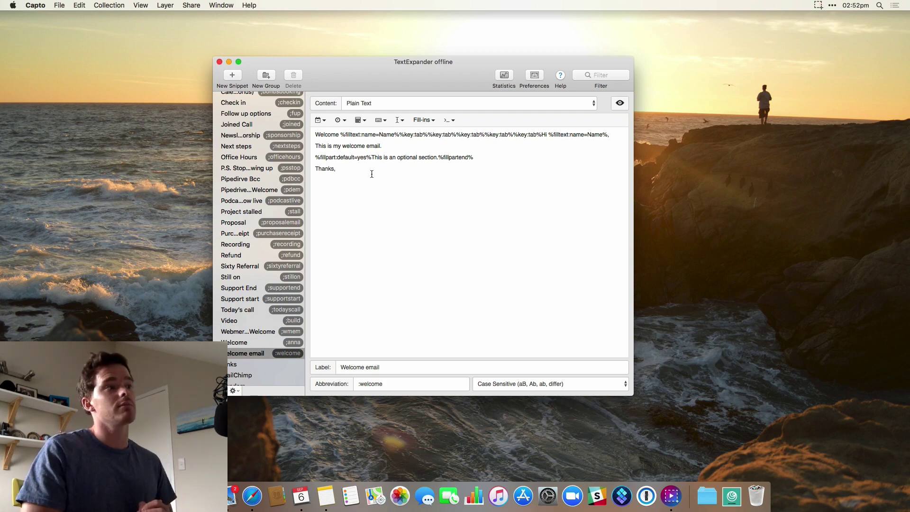
left_click(423, 120)
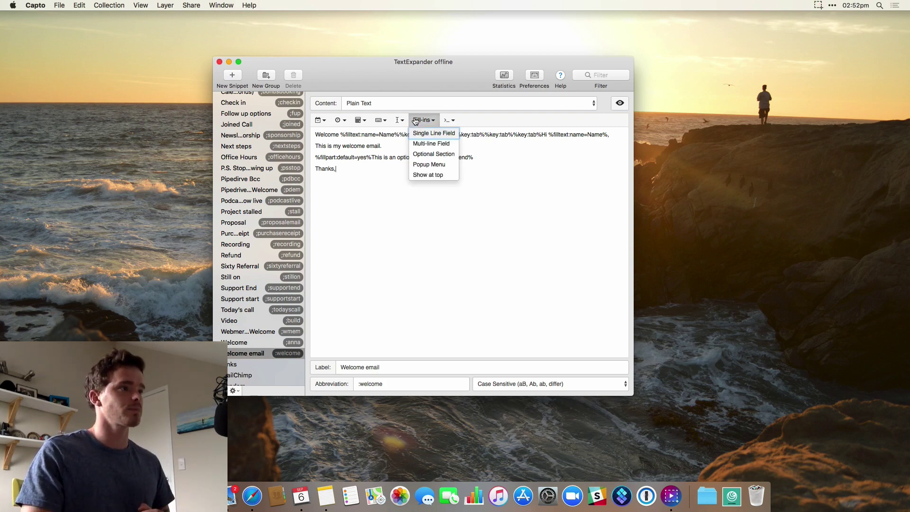
key("Escape")
left_click(400, 120)
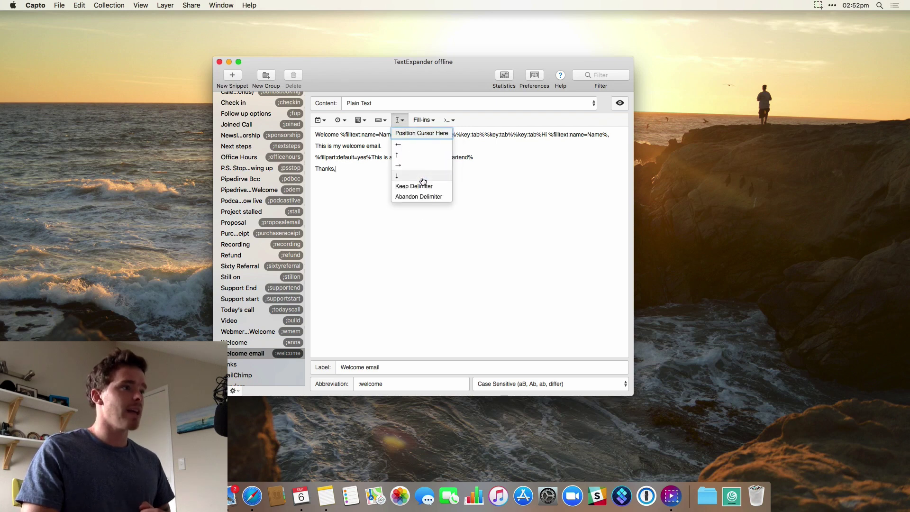
left_click(380, 120)
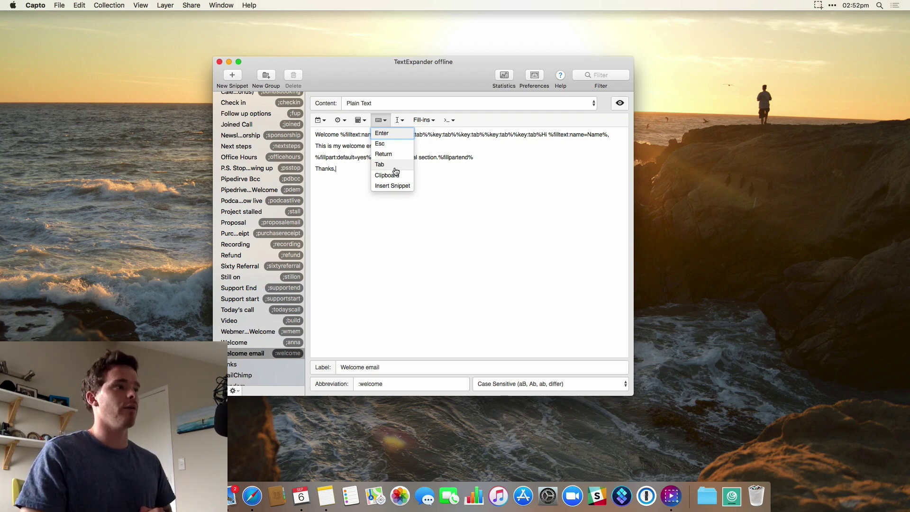
left_click(380, 121)
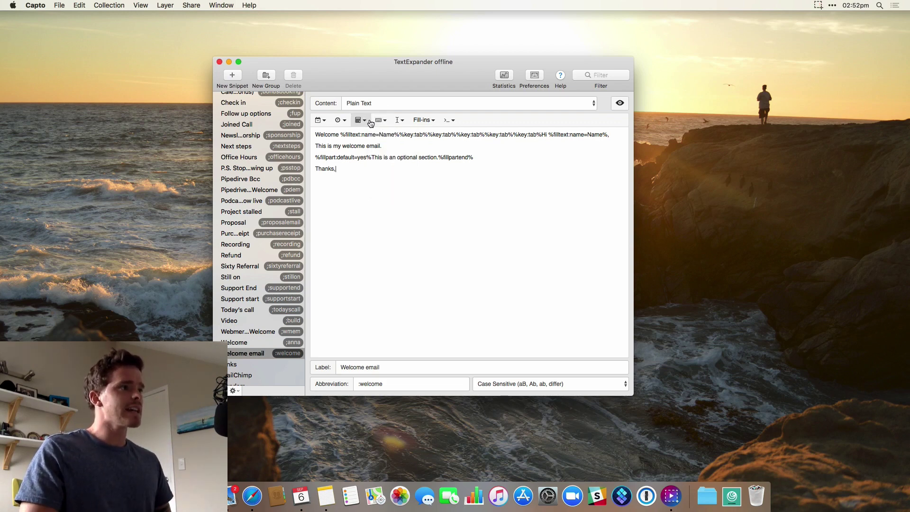
left_click(368, 122)
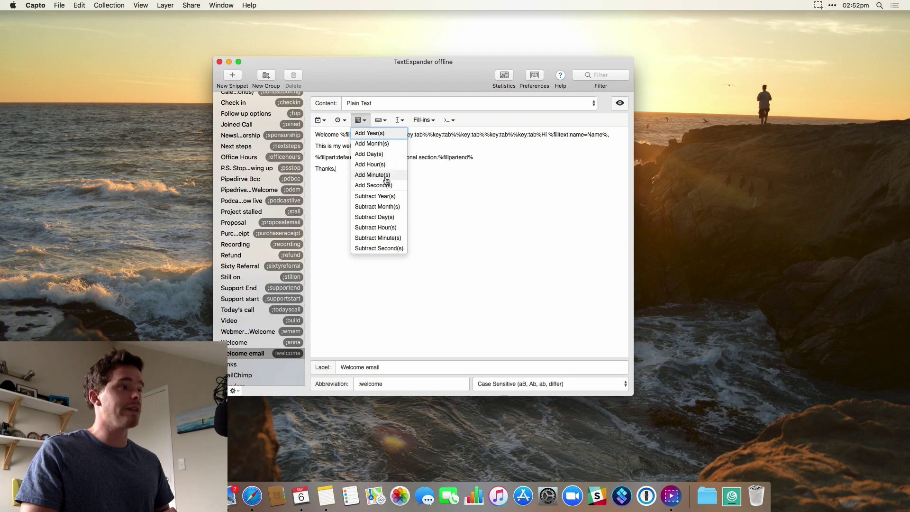
left_click(445, 166)
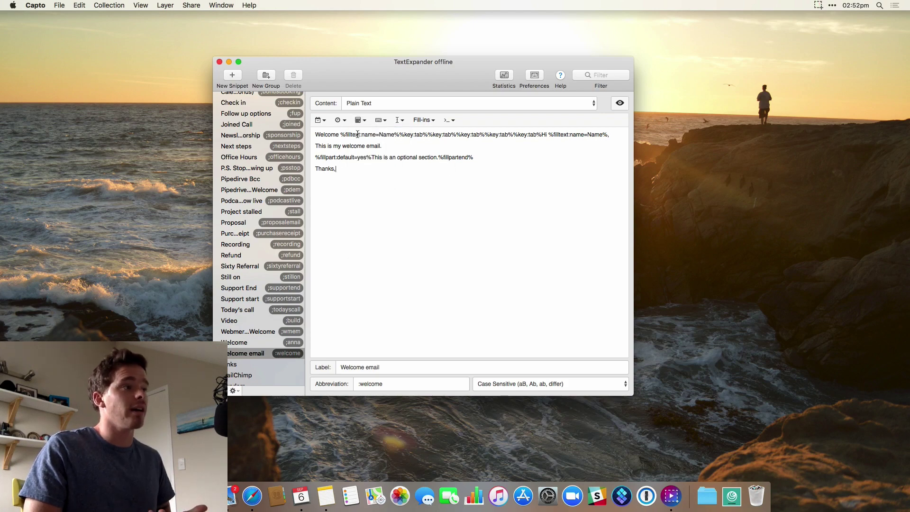
Open the Downloads folder in a Finder window from the Dock.
left_click(732, 496)
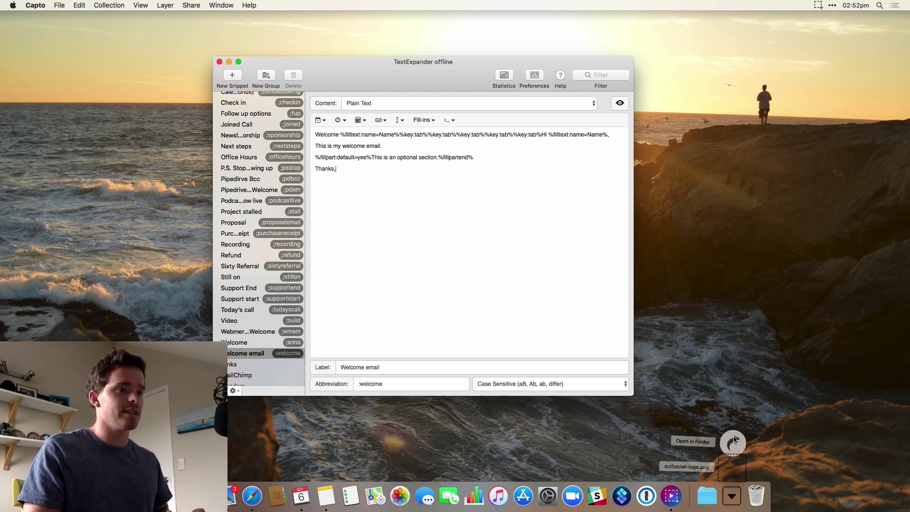
left_click(732, 434)
left_click_drag(457, 76, 564, 132)
Rename outfunnel-logo.png to 2018-09-06.png using the ;date snippet.
left_click(489, 168)
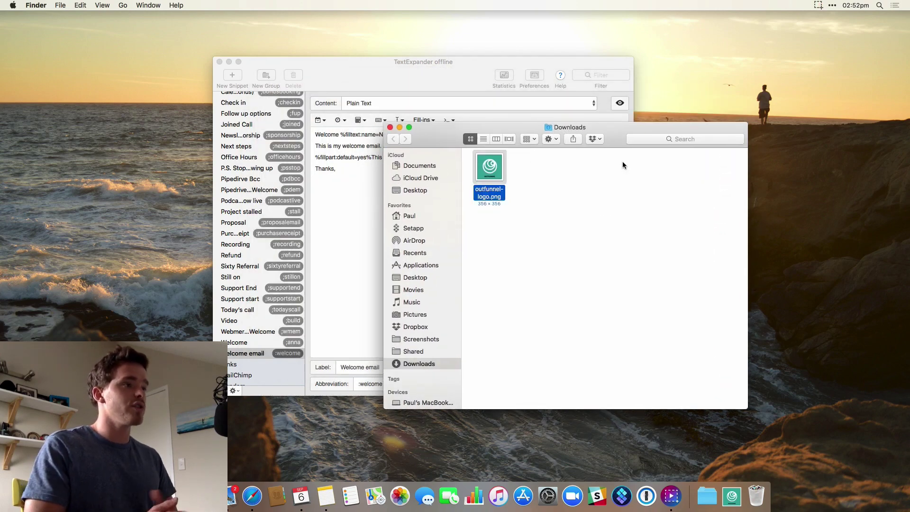
key("Return")
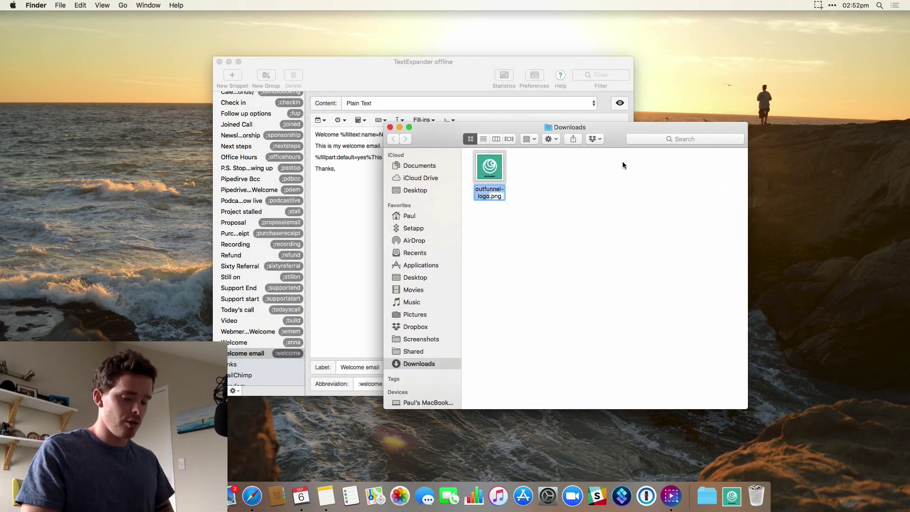
key("BackSpace")
type(";date")
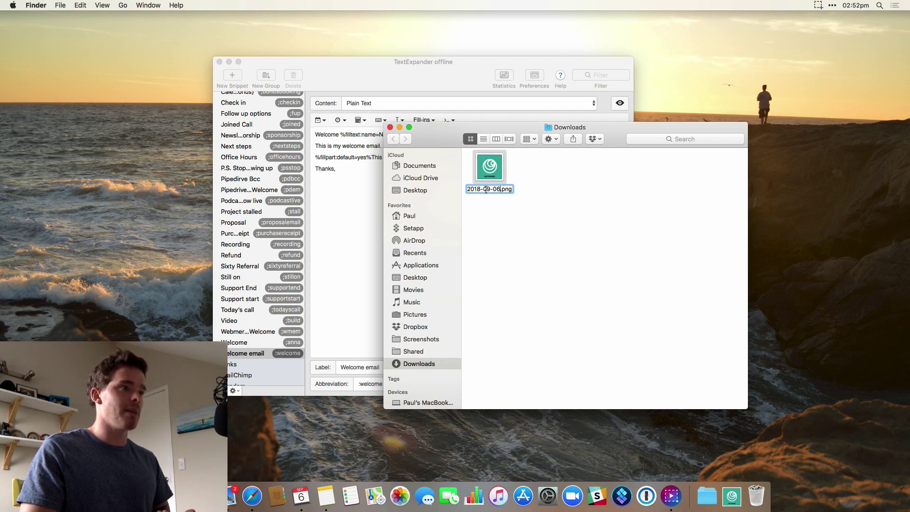
key("Return")
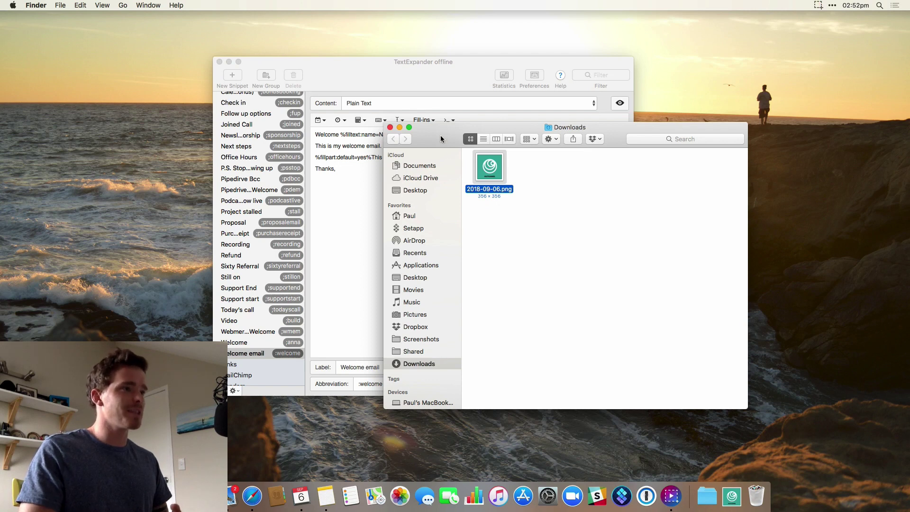
left_click_drag(440, 135, 453, 169)
left_click(365, 187)
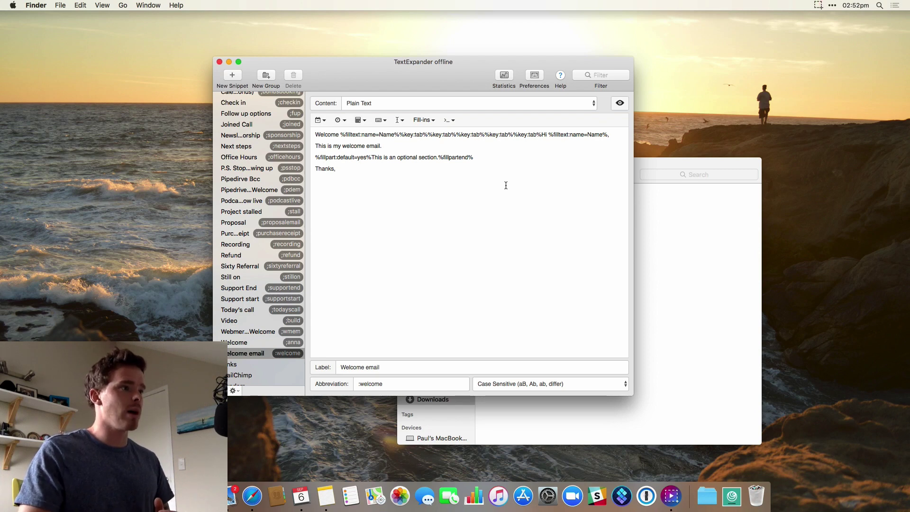
Collapse Email and review the eleven lines of the Asana group's Book summary subtasks snippet.
scroll(250, 208, "up", 5)
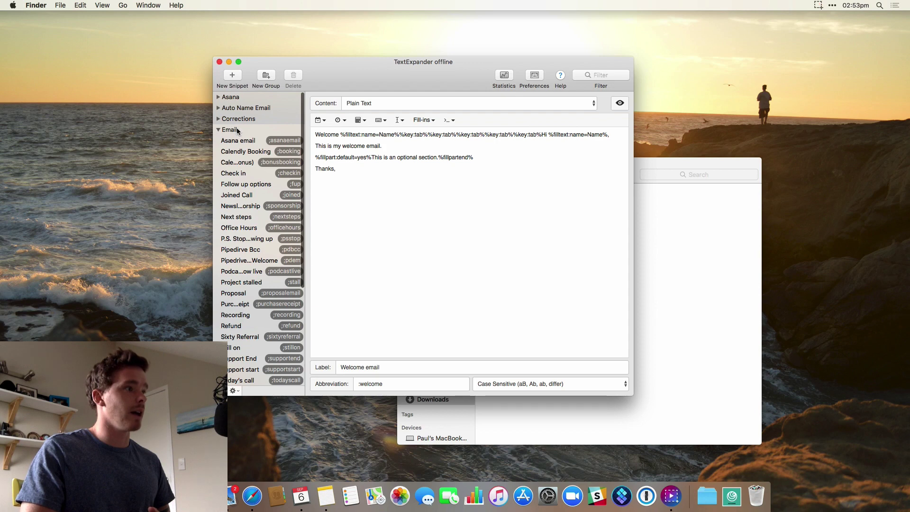
left_click(218, 130)
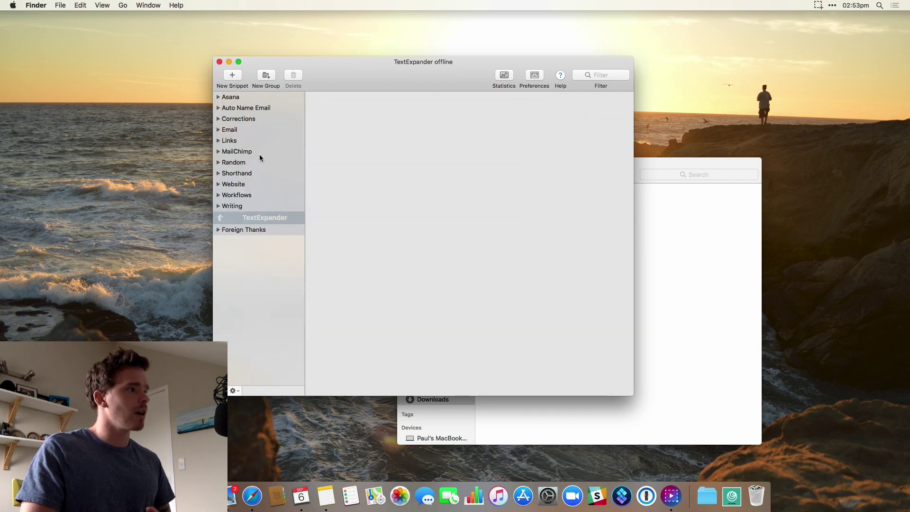
left_click(218, 96)
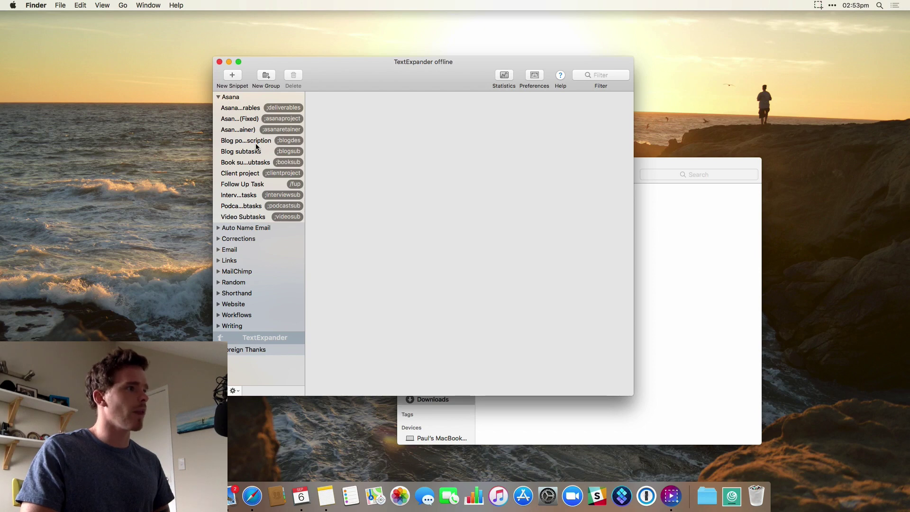
left_click(261, 162)
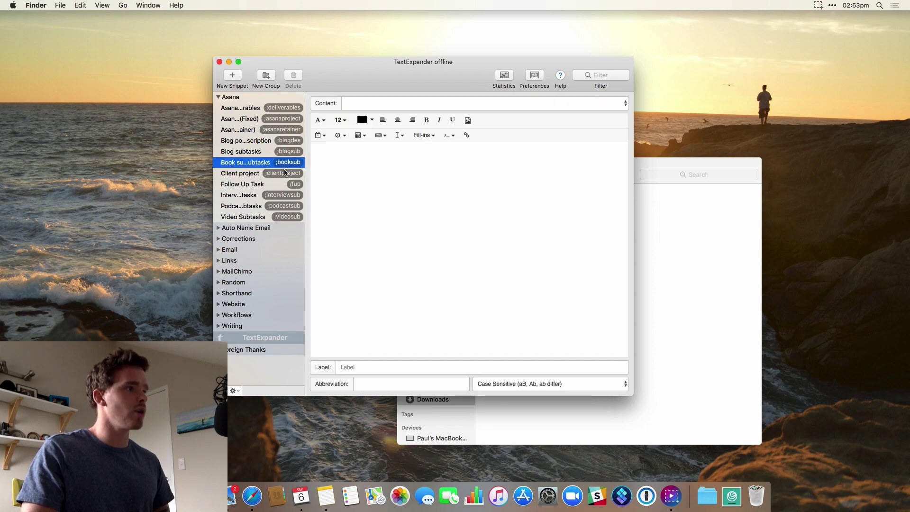
left_click_drag(435, 207, 308, 136)
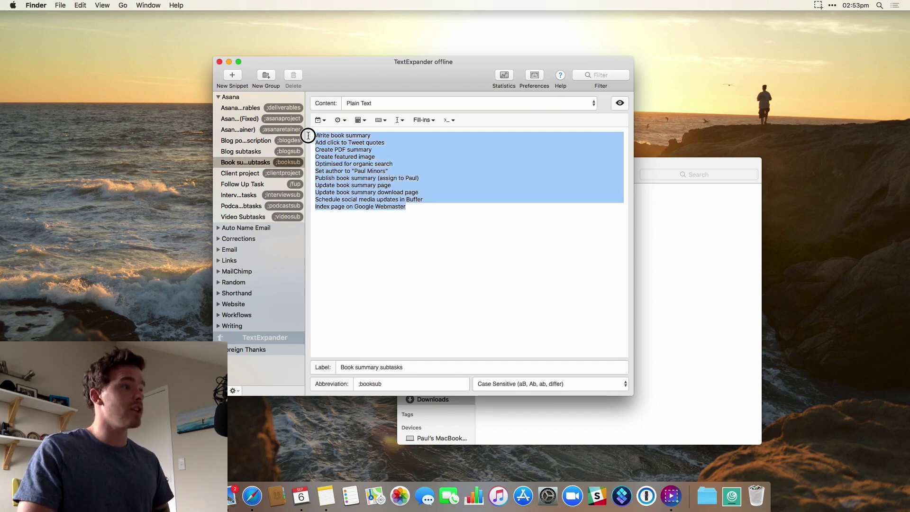
left_click(464, 223)
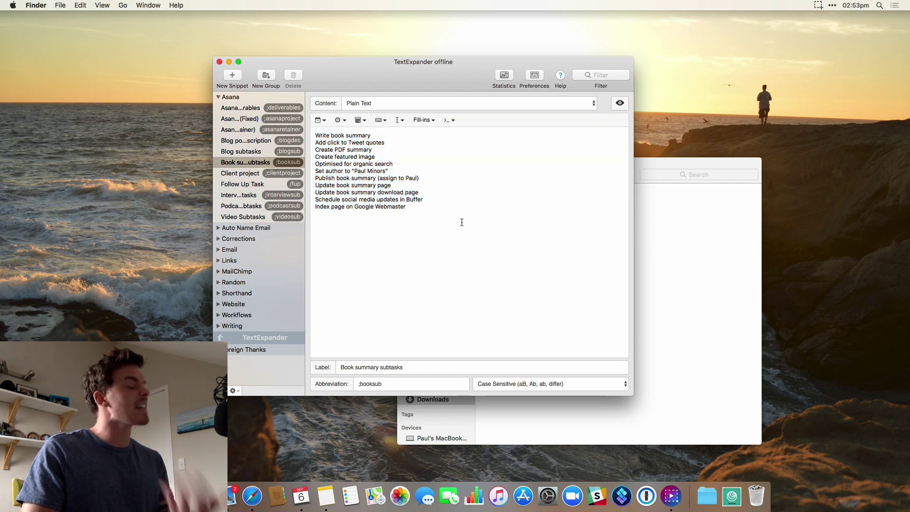
key("ctrl+Right")
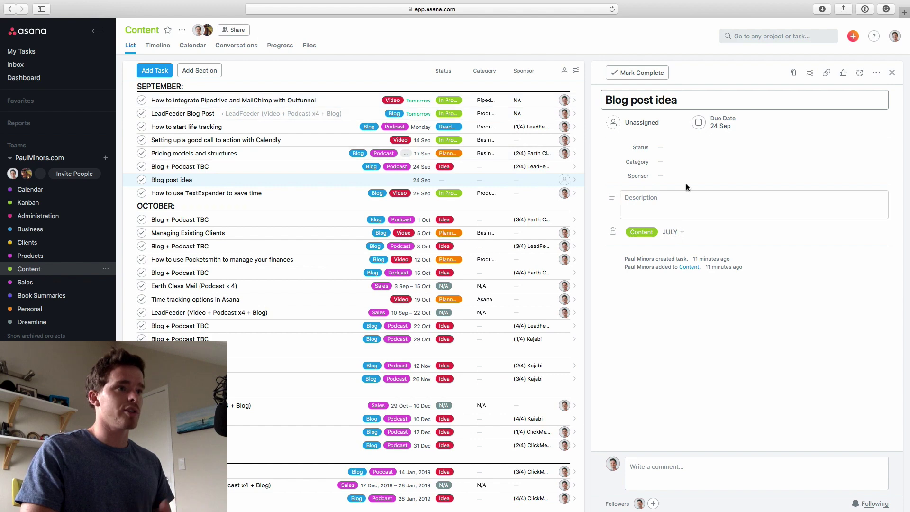
Add a subtask row to Blog post idea and expand the blog subtasks snippet into six subtasks.
left_click(811, 72)
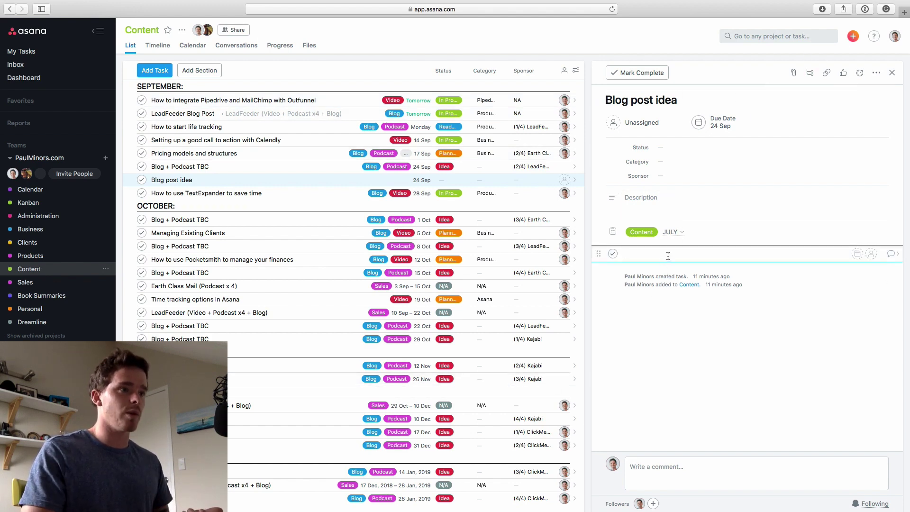
key("Return")
key("Return")
key("BackSpace")
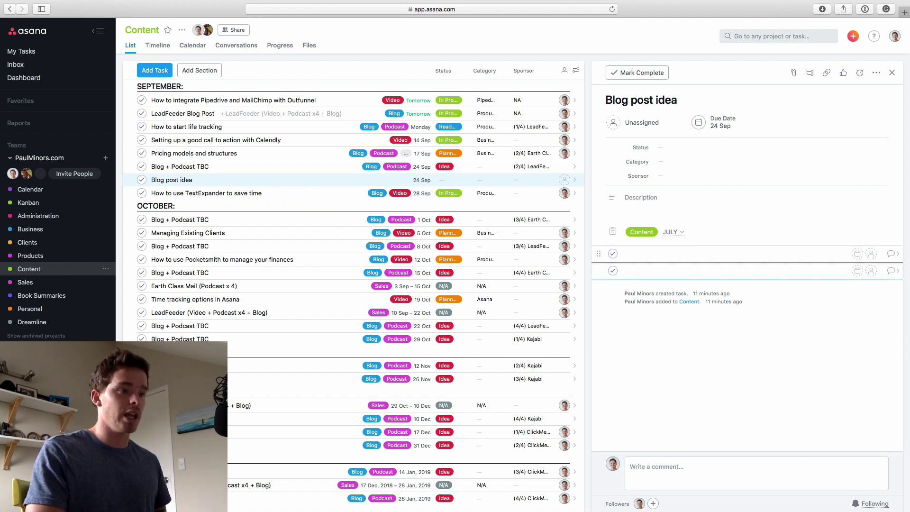
key("BackSpace")
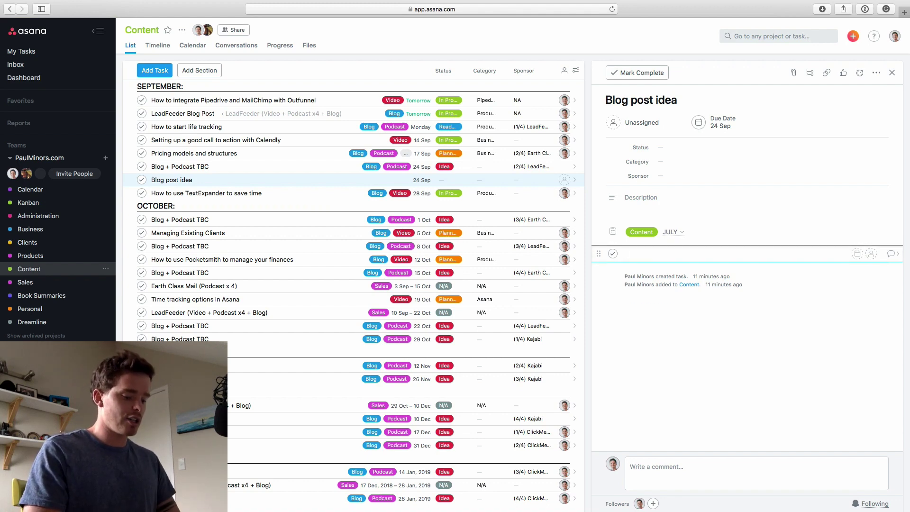
type(";blog")
key("BackSpace")
key("BackSpace")
key("BackSpace")
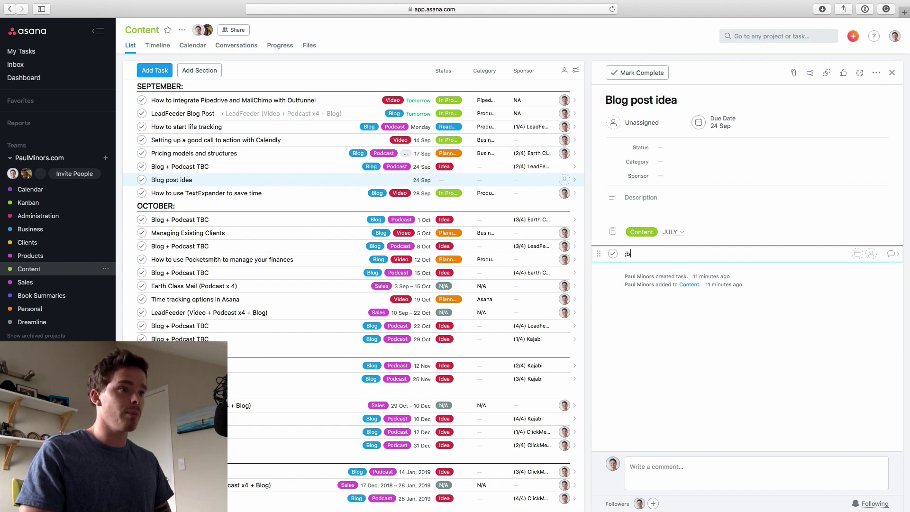
type("p")
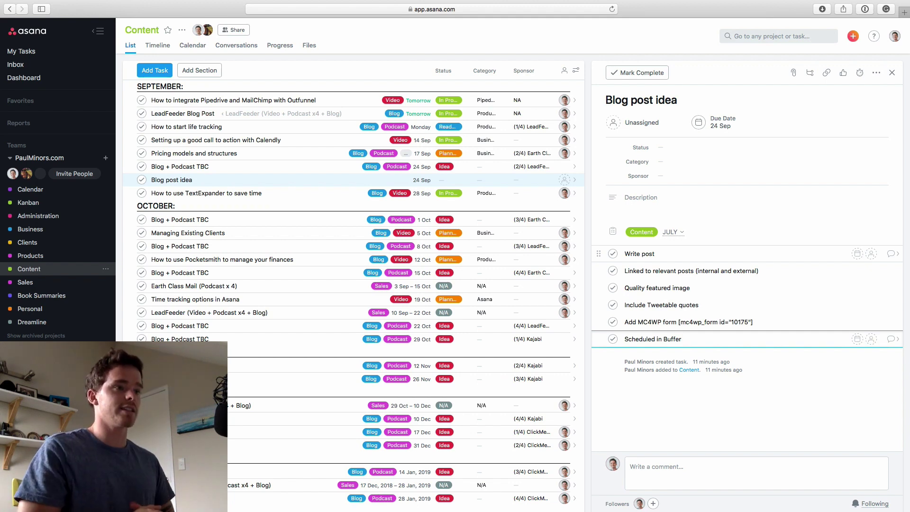
Leave Asana for the desktop and bring the Finder Downloads window forward.
left_click(654, 254)
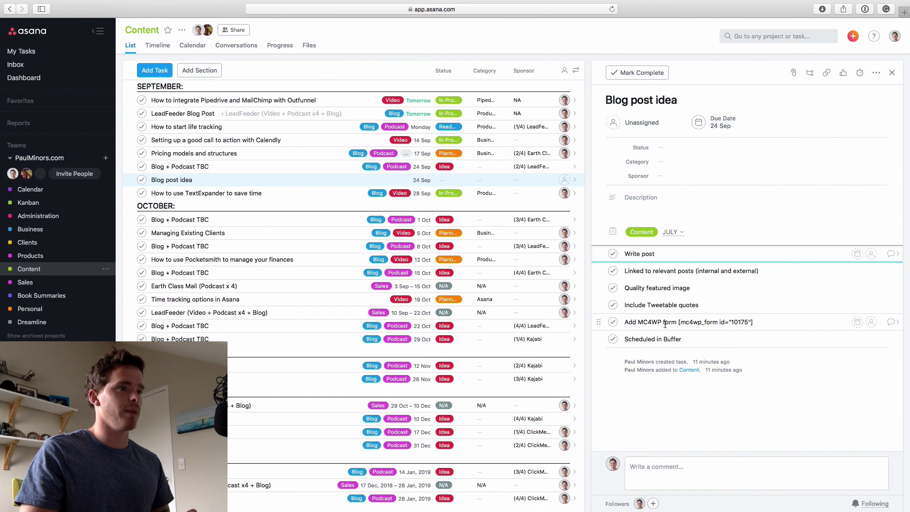
key("ctrl+Left")
left_click(679, 300)
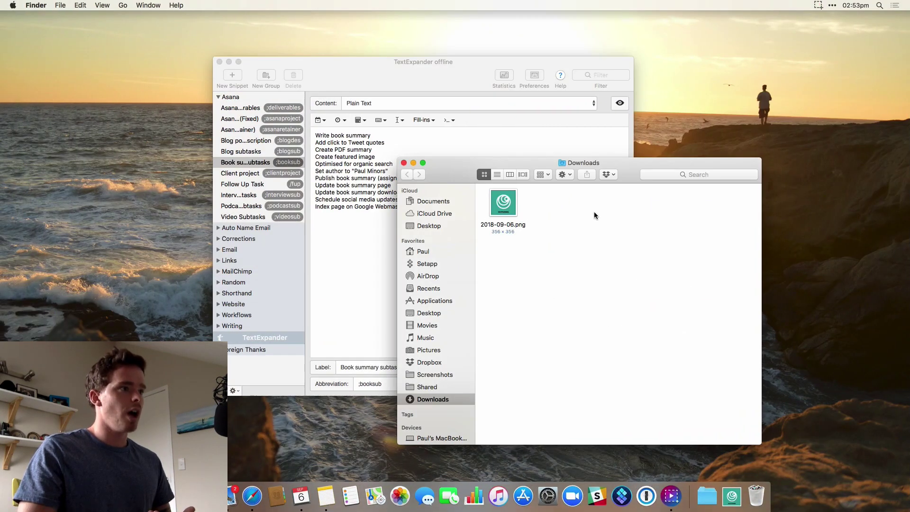
Expand ;cal into a Calendly booking link in the Blog post idea description, then type ;website below it.
left_click(391, 243)
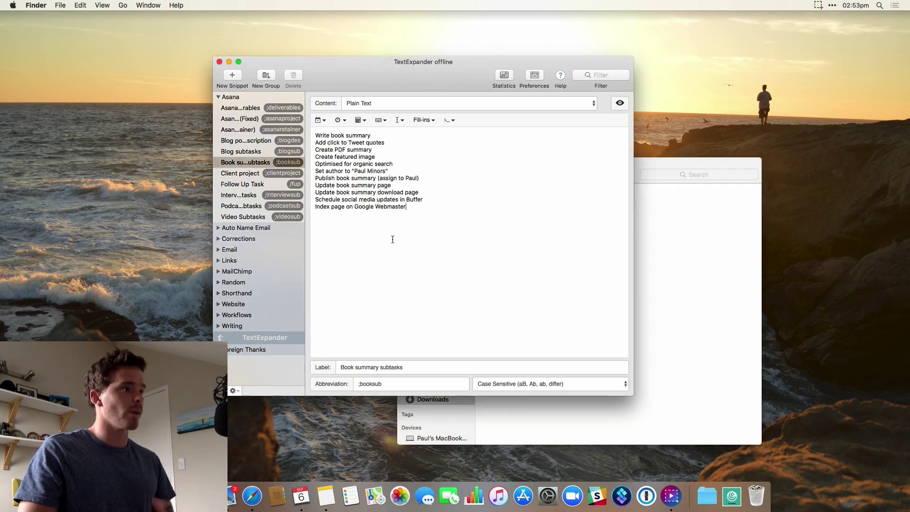
key("ctrl+Right")
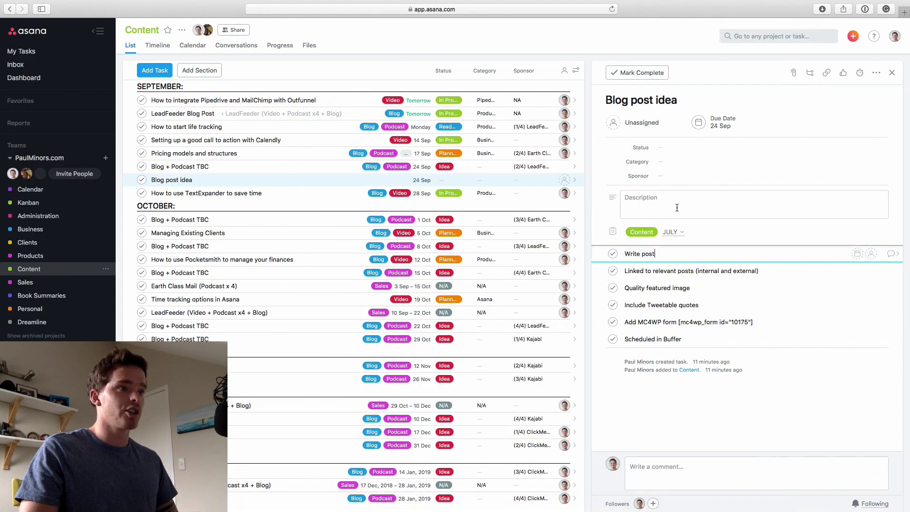
left_click(677, 207)
type(";calend")
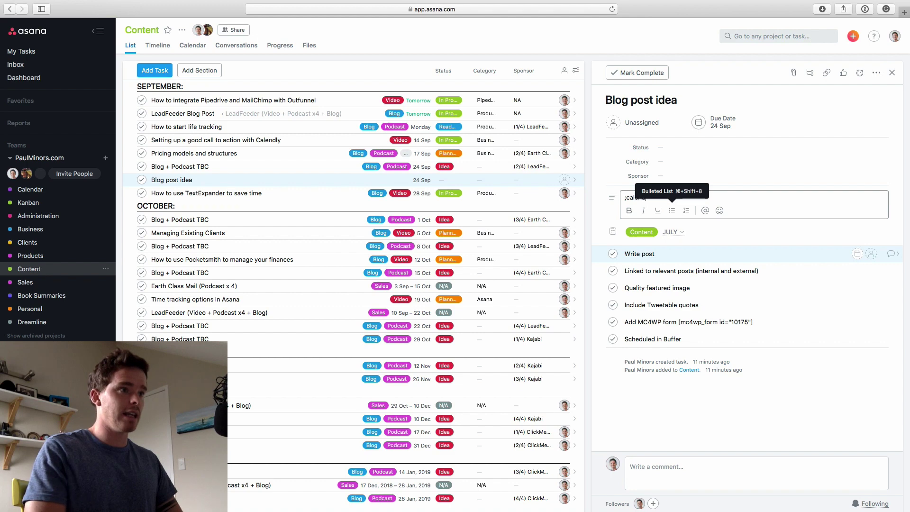
key("BackSpace")
key("BackSpace")
key("BackSpace")
key("BackSpace")
key("BackSpace")
key("BackSpace")
key("BackSpace")
key("BackSpace")
key("BackSpace")
type(";cal")
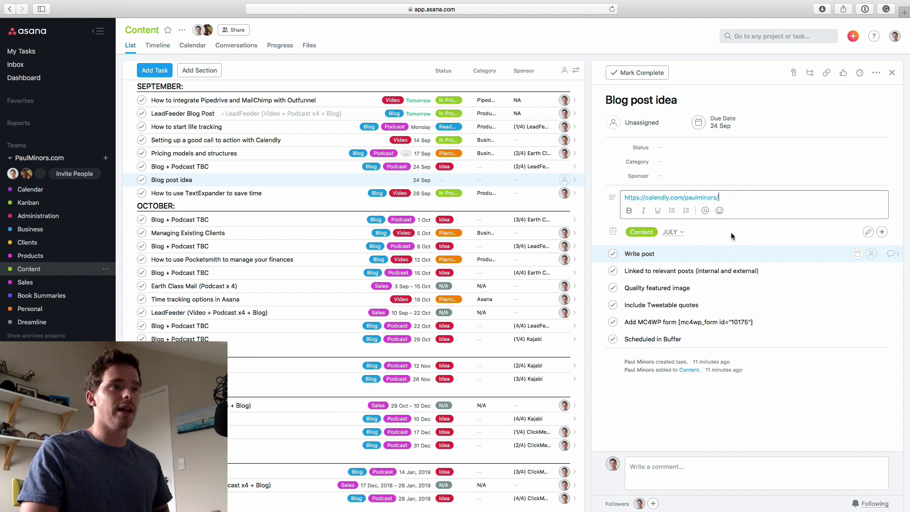
key("Return")
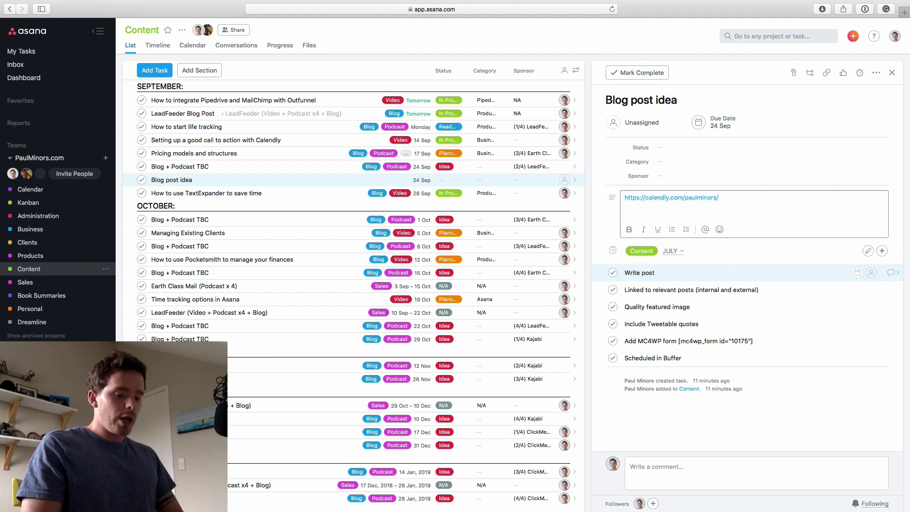
type(";we")
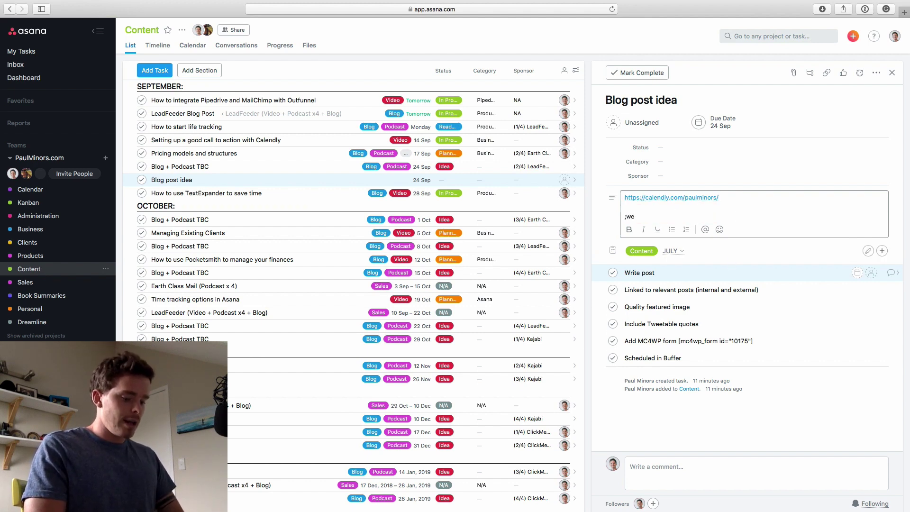
type("bsite")
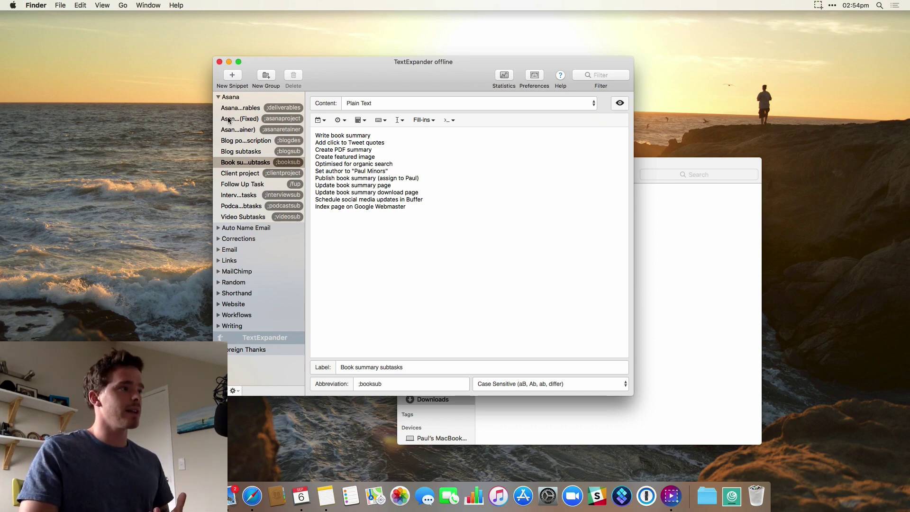
Collapse the Asana group in the TextExpander sidebar.
left_click(219, 97)
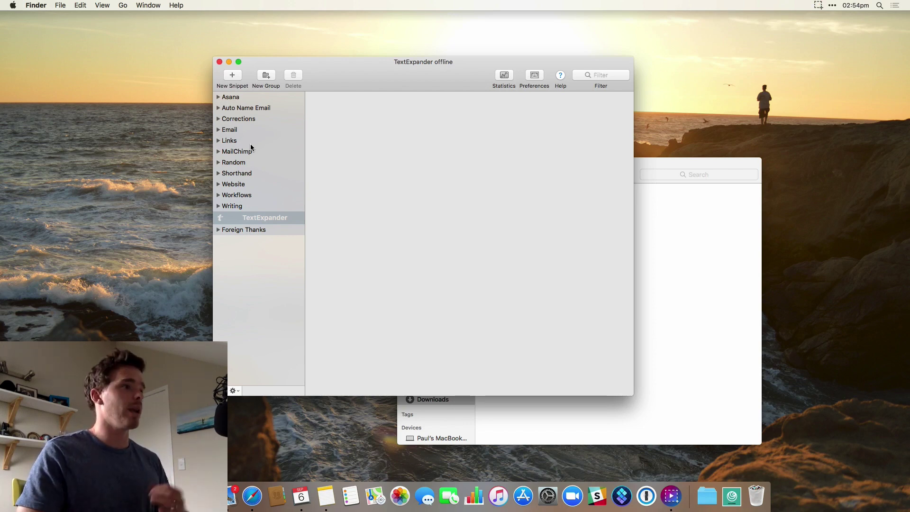
Graph minutes saved instead of snippets expanded in the usage statistics, then close the Statistics window.
left_click(506, 87)
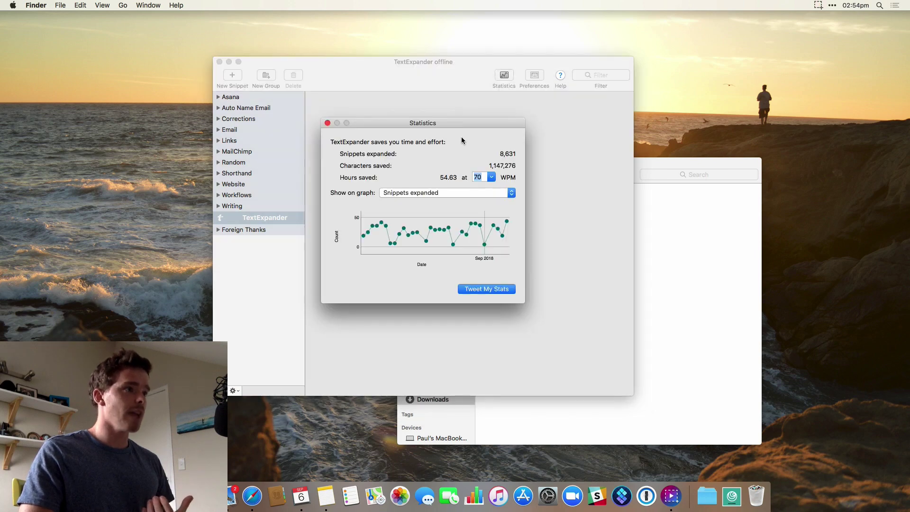
left_click_drag(448, 122, 454, 113)
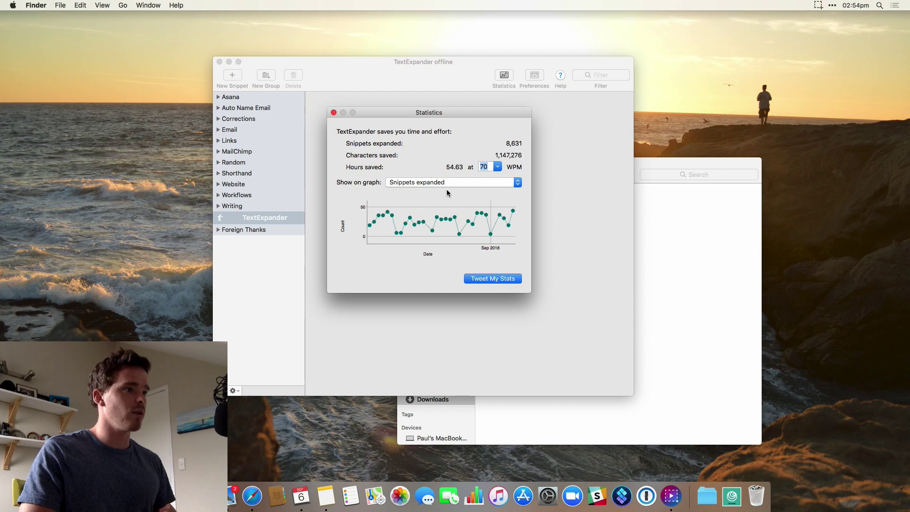
mouse_move(502, 221)
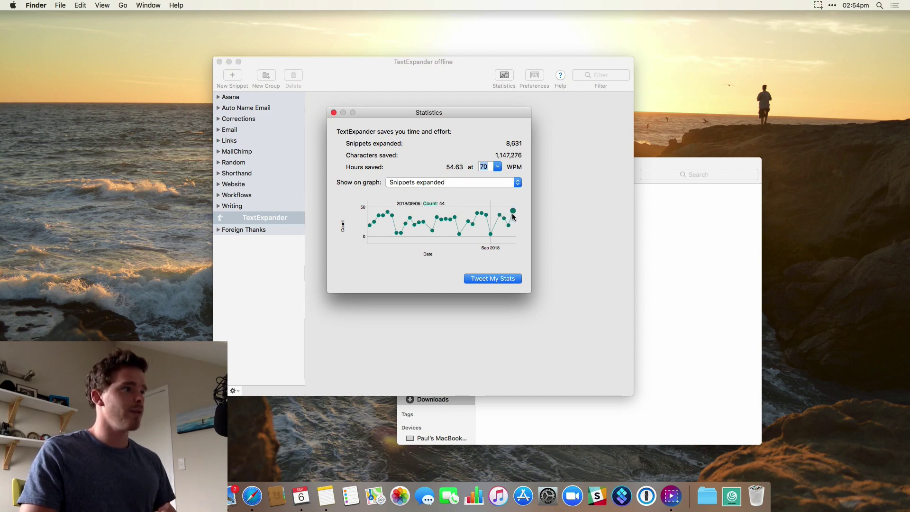
left_click(450, 183)
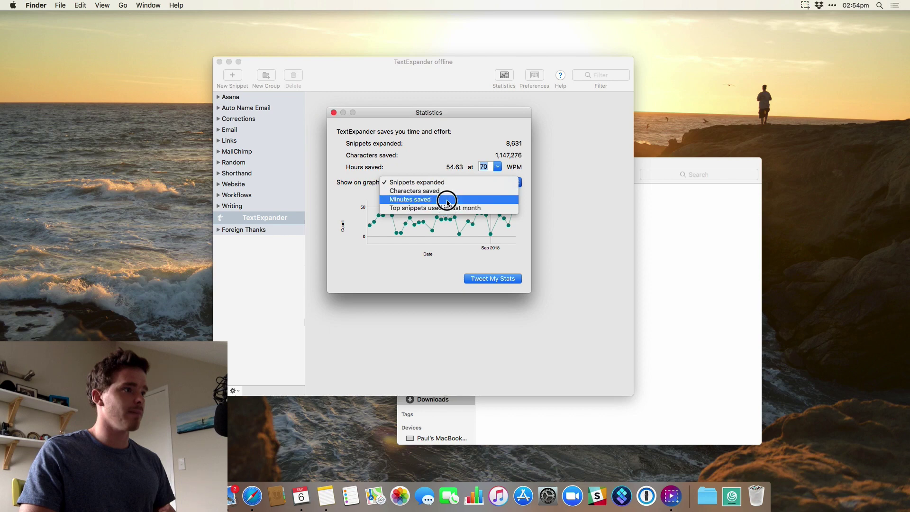
left_click(447, 201)
mouse_move(513, 230)
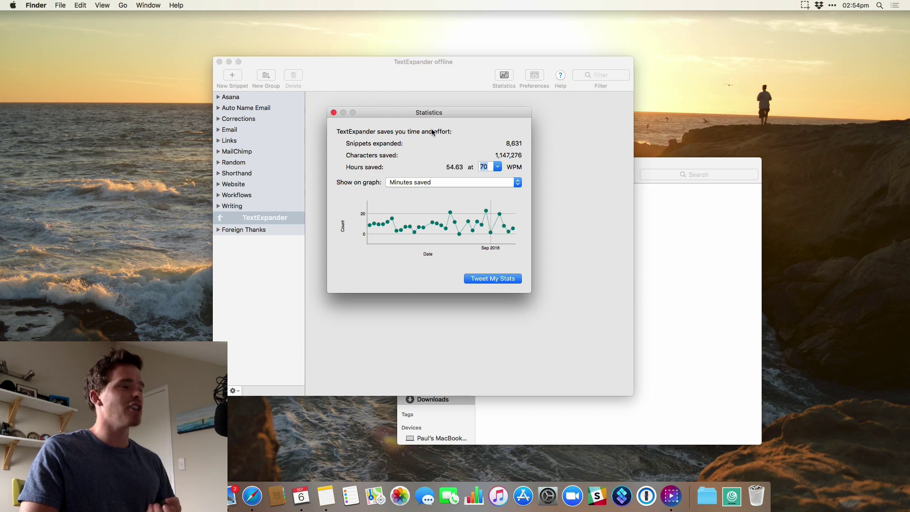
left_click_drag(428, 114, 443, 125)
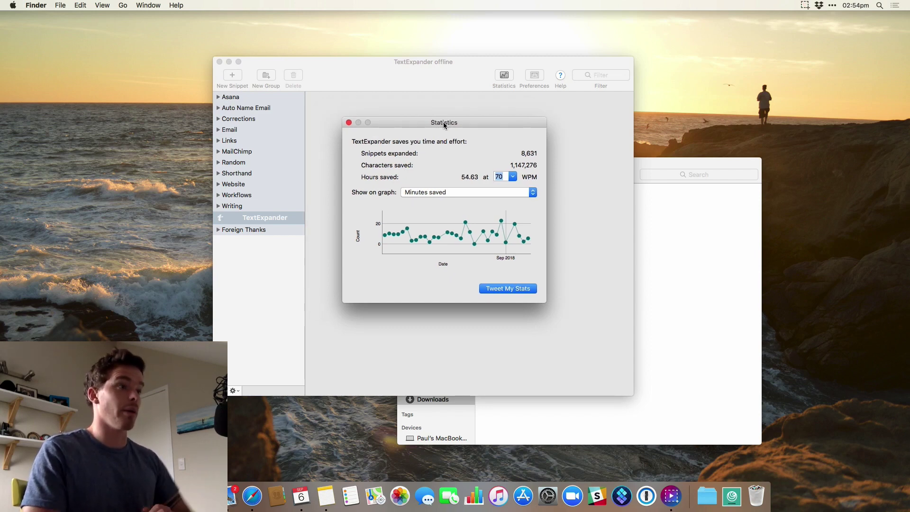
left_click(349, 122)
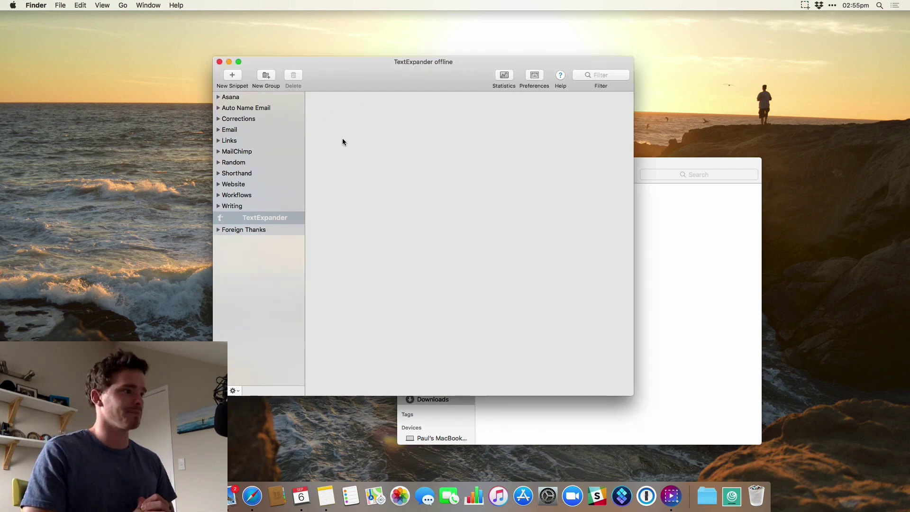